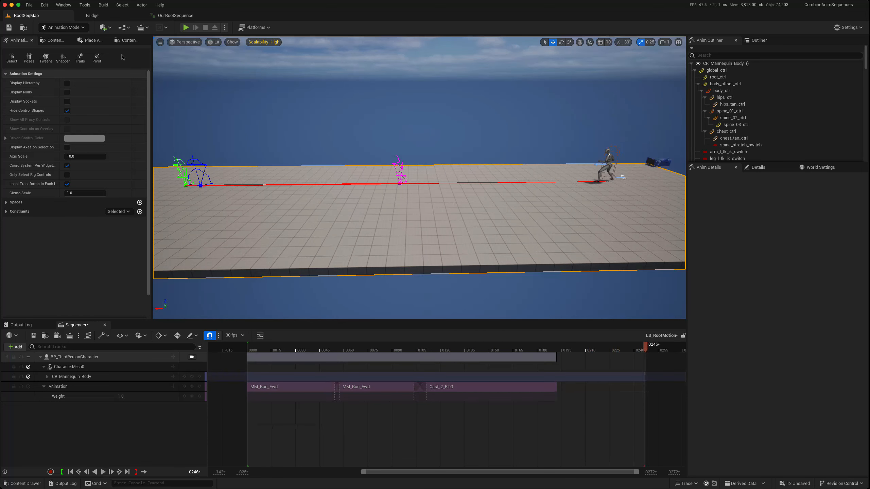
- Review the OurRootSequence animation, then play back the LS_CR_Orig and LS_CR level sequences
left_click(170, 16)
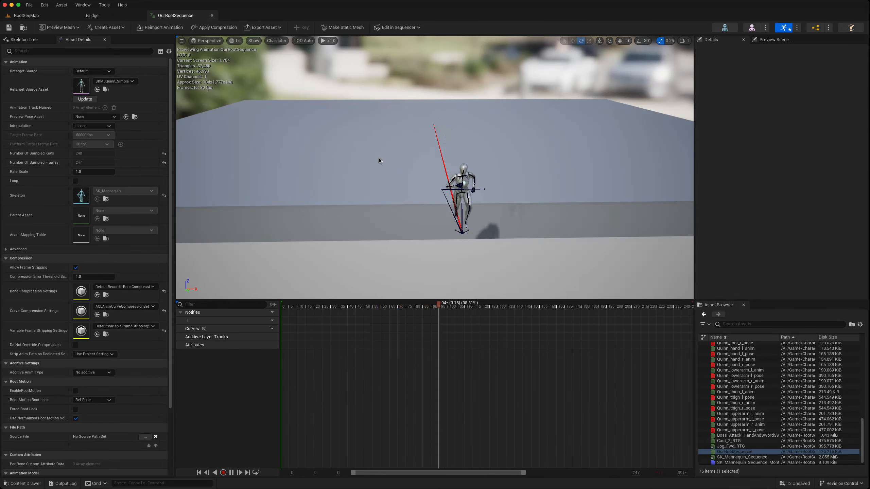
left_click(38, 16)
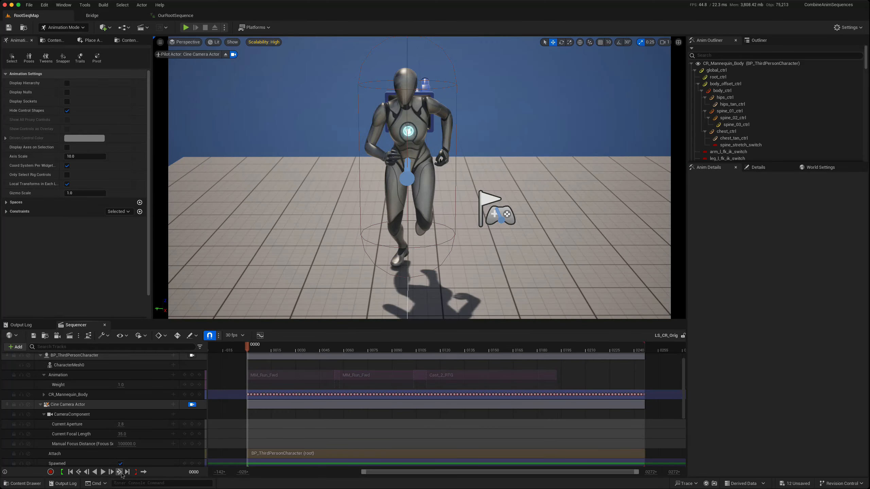
left_click(103, 472)
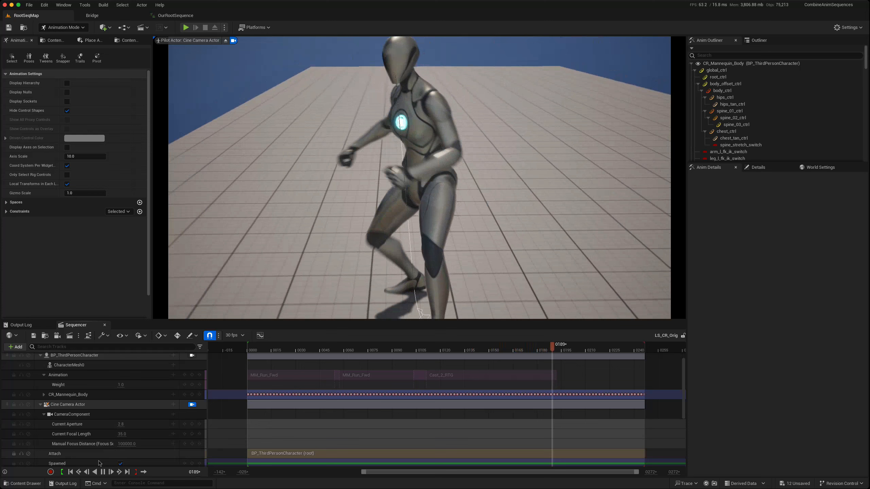
left_click(103, 472)
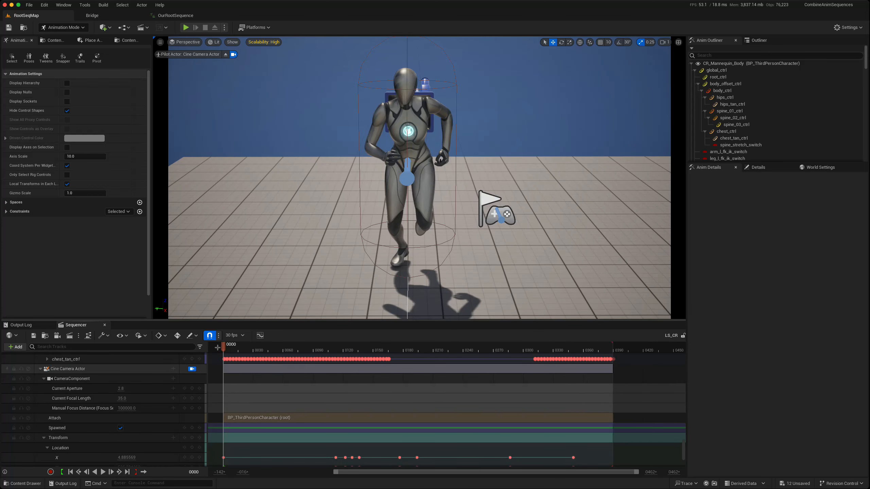
left_click(102, 472)
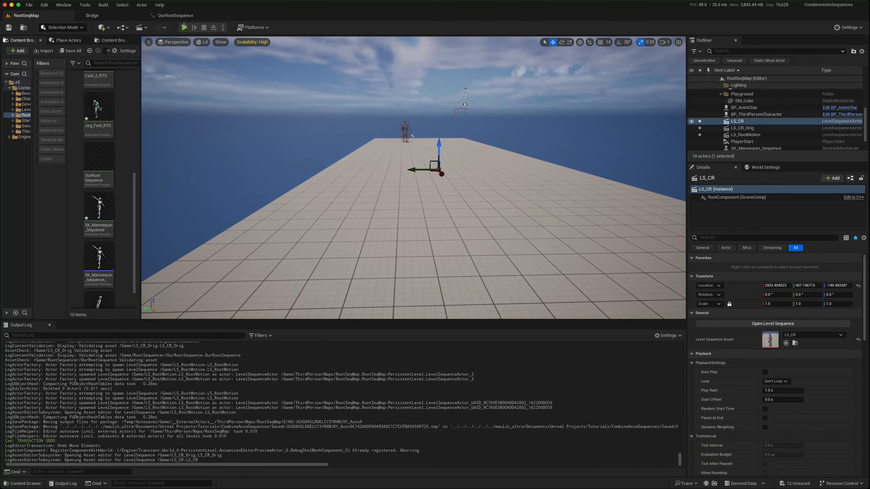
- Bake OurRootSequence to the CR_Mannequin_Body control rig in Sequencer, with Reduce Keys off and Reset Controls on
left_click(175, 15)
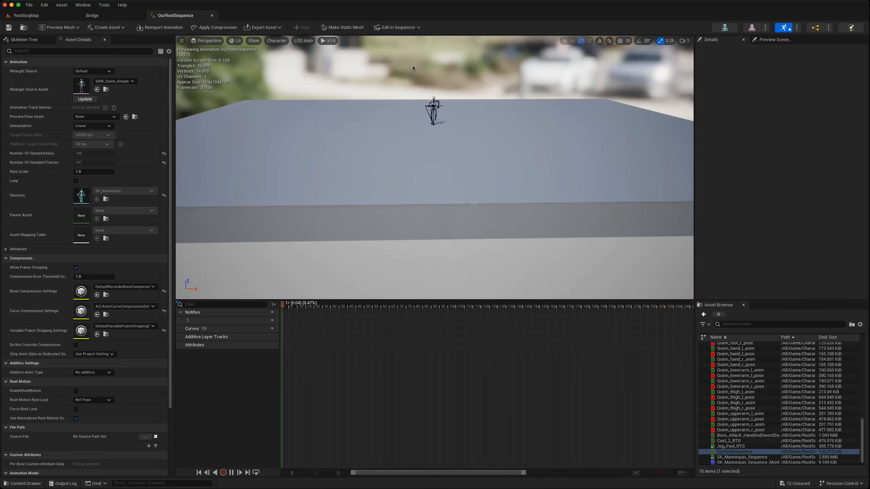
left_click(418, 28)
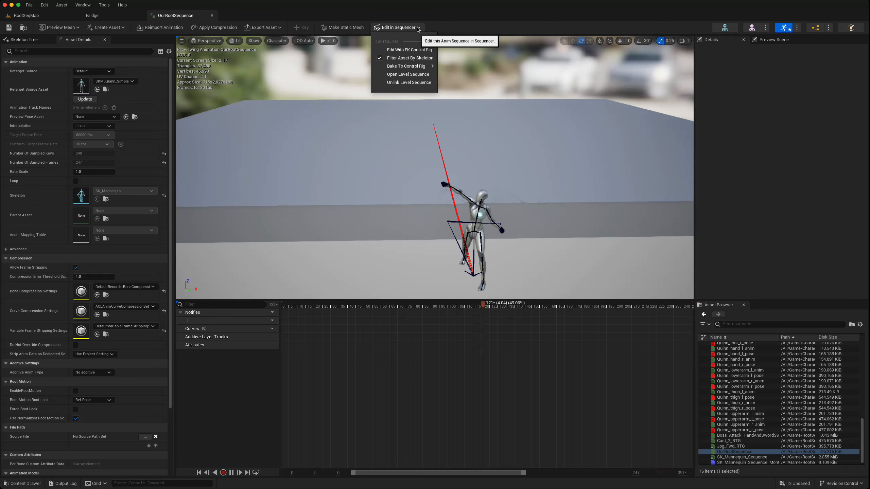
mouse_move(411, 65)
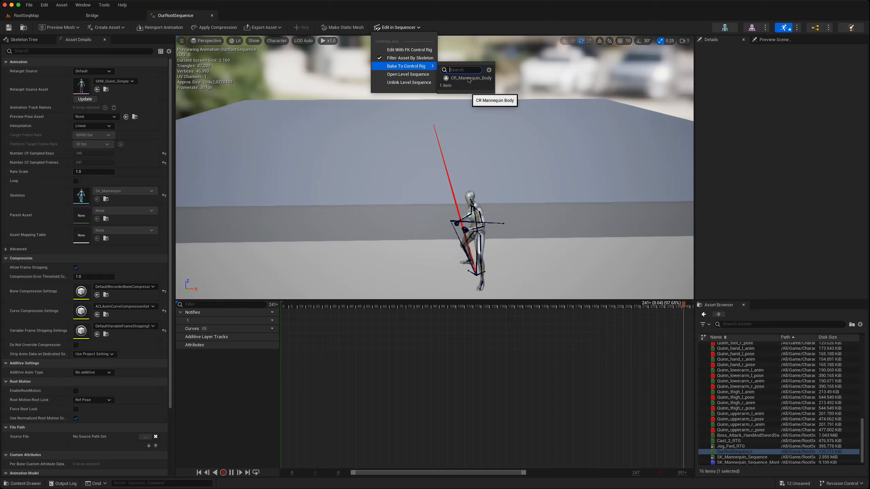
left_click(469, 78)
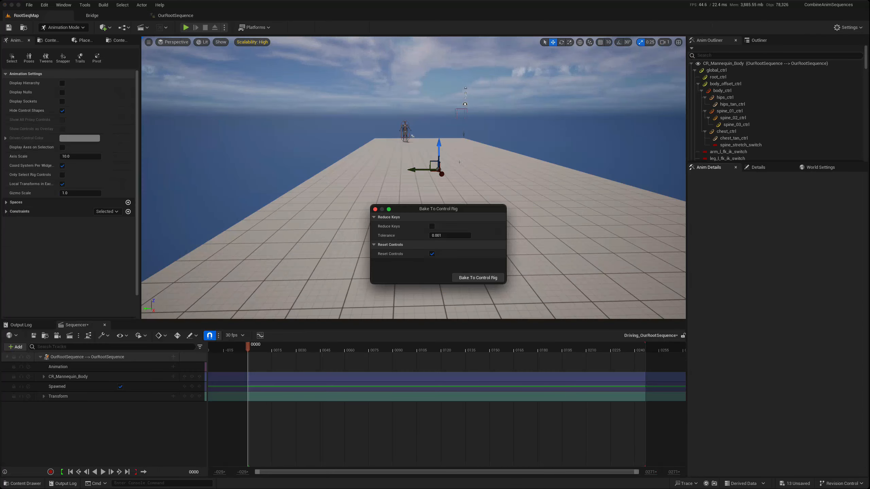
left_click(475, 279)
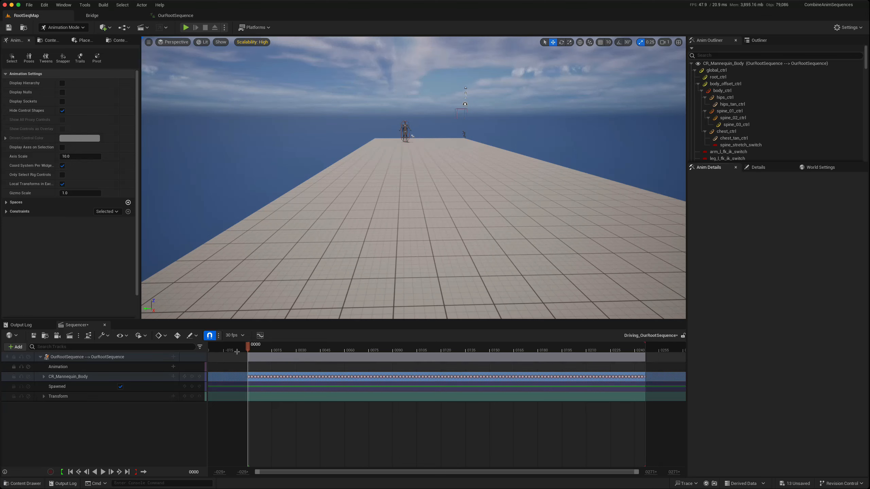
- Scrub through the baked OurRootSequence motion, examine the keys on the expanded CR_Mannequin_Body controls, and close Sequencer
left_click_drag(249, 347, 270, 347)
double_click(62, 378)
left_click(249, 349)
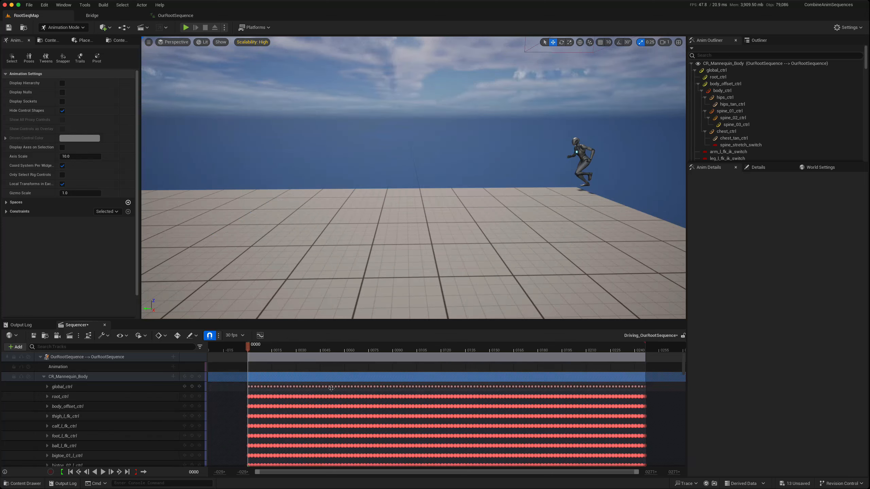
left_click_drag(260, 351, 359, 354)
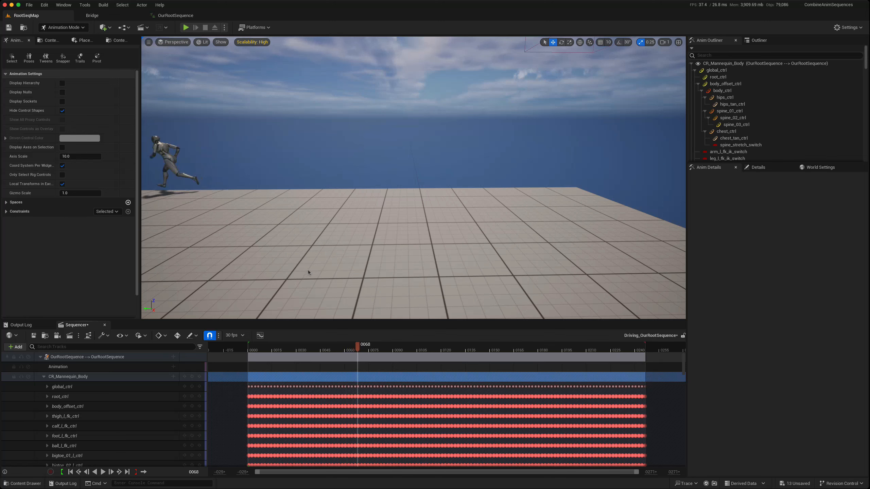
right_click_drag(308, 273, 306, 268)
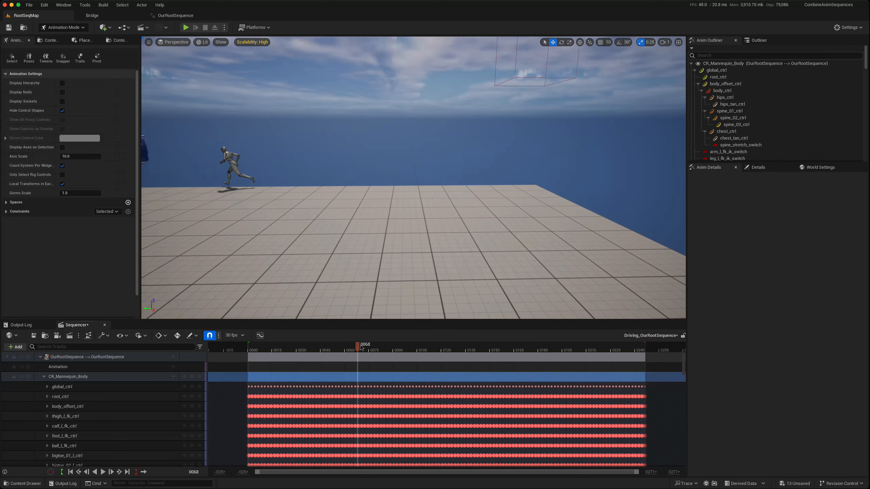
right_click_drag(353, 294, 327, 293)
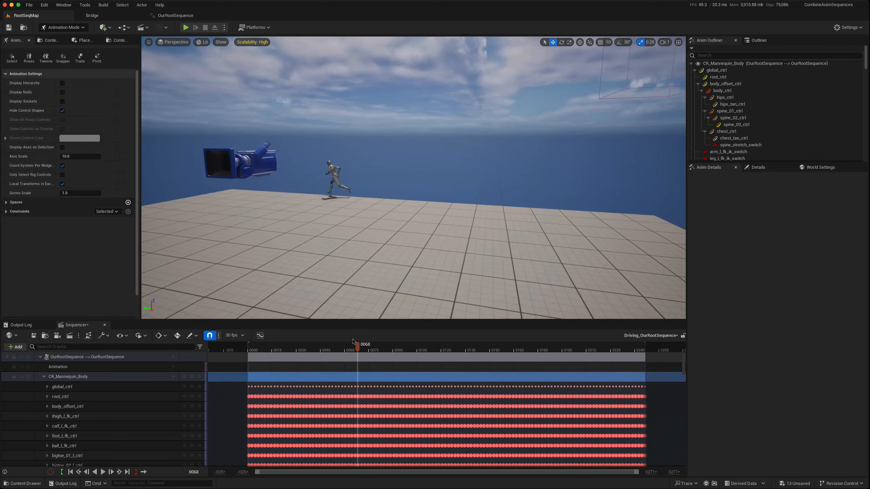
left_click_drag(357, 348, 500, 348)
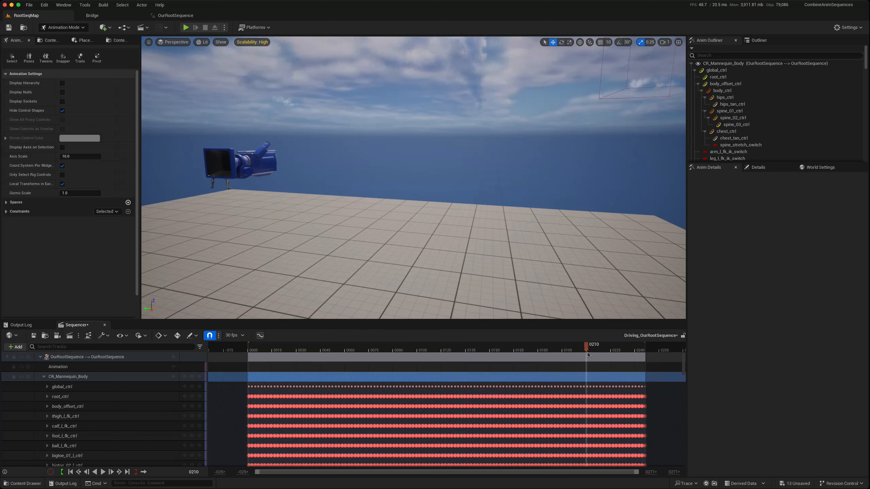
scroll(247, 422, "down", 1)
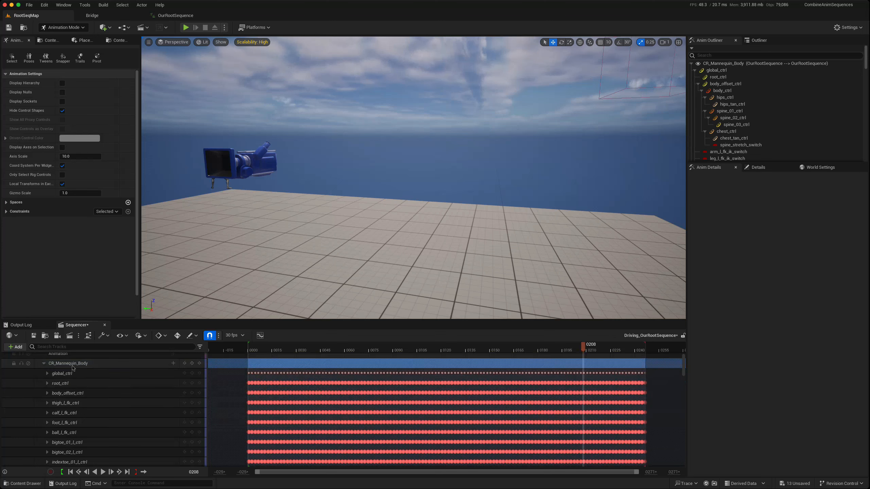
scroll(356, 408, "down", 1)
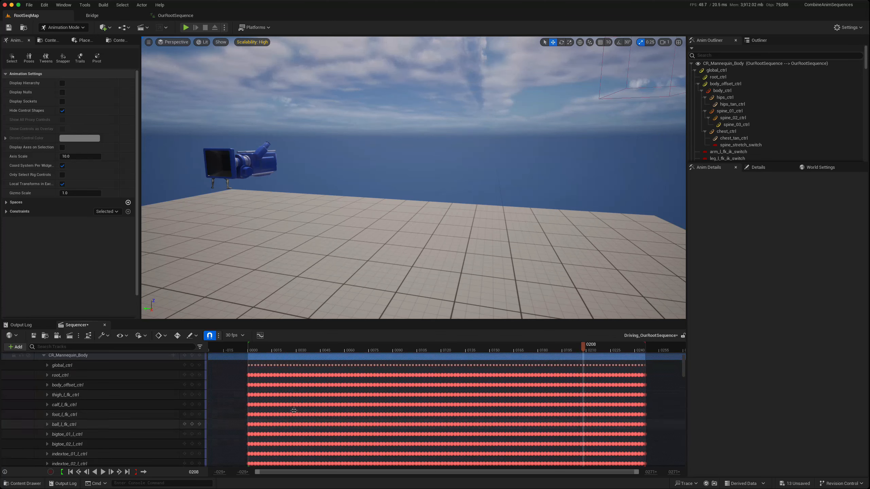
left_click(104, 325)
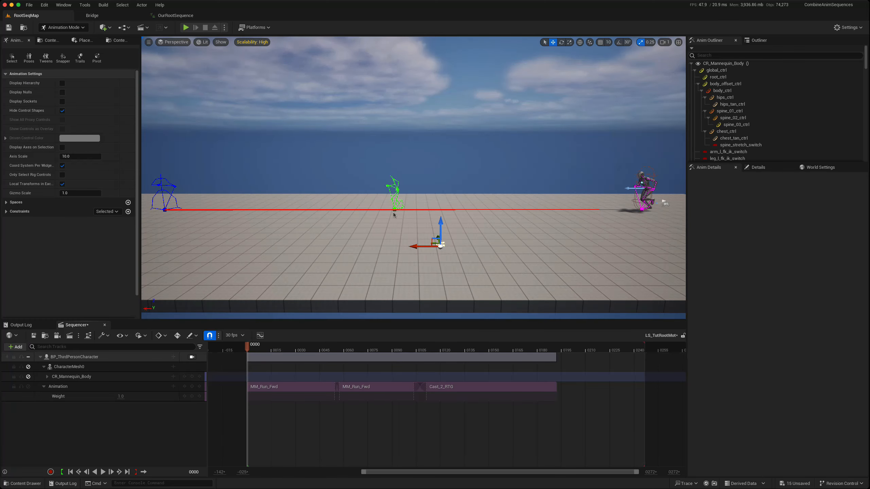
- Import the OurRootSequence animation into the CR_Mannequin_Body section of LS_TutRootMot, starting at frame 0
mouse_move(247, 347)
left_mouse_down()
mouse_move(421, 347)
mouse_move(247, 347)
left_mouse_up()
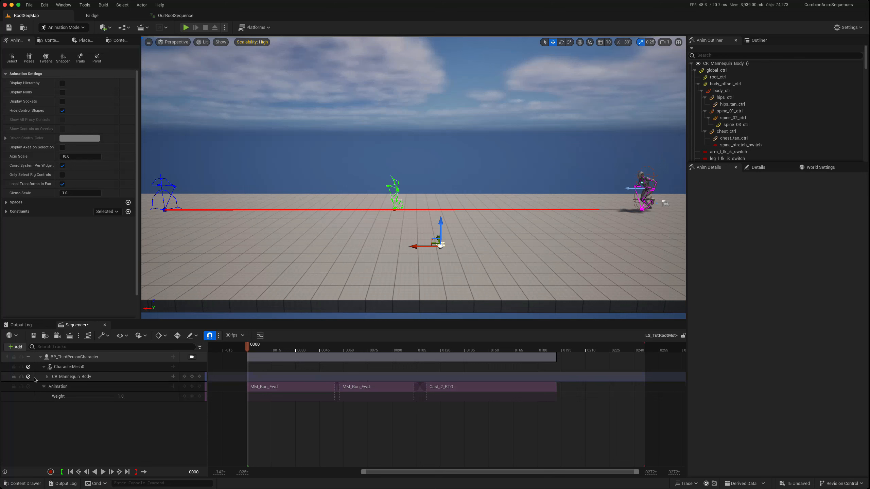
left_click(82, 378)
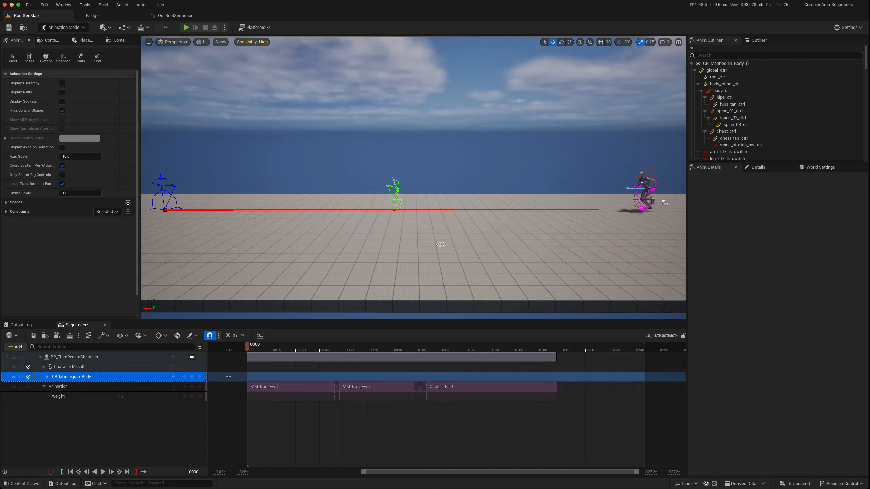
right_click(247, 379)
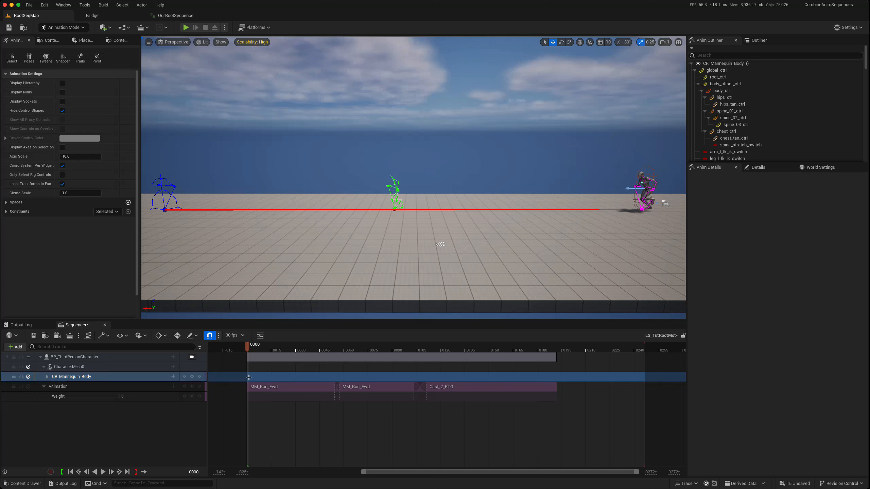
mouse_move(299, 297)
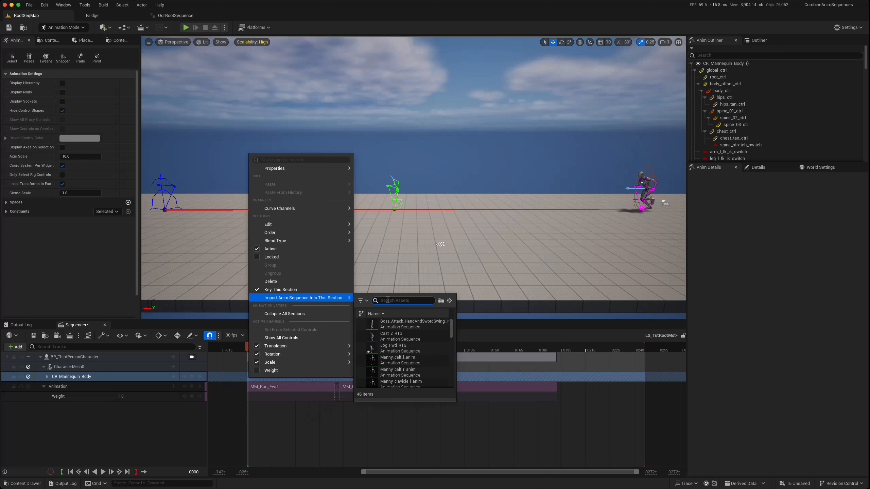
type("out")
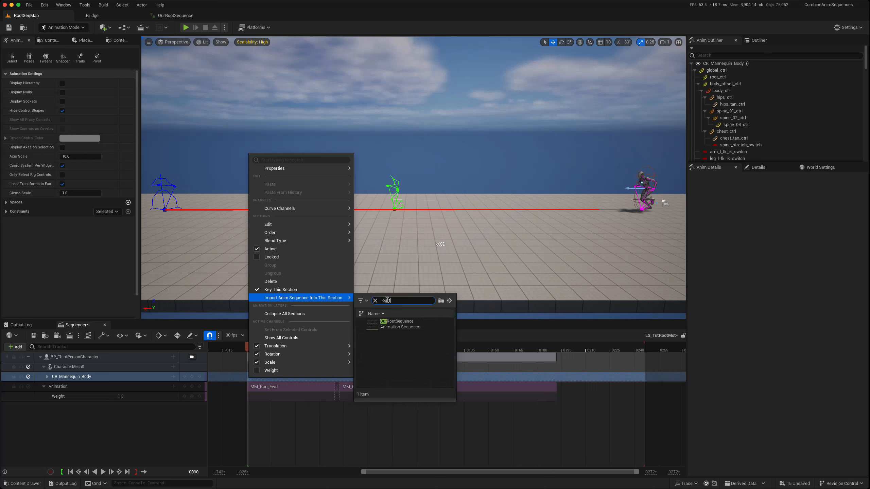
key("BackSpace")
type("r")
left_click(384, 328)
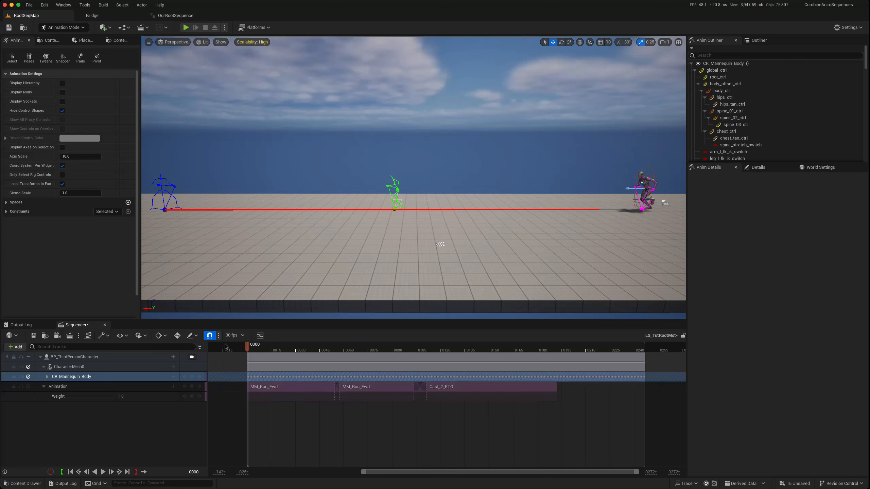
- Unmute the CR_Mannequin_Body track and scrub between frames 0 and 67 to check the imported motion
mouse_move(248, 349)
left_mouse_down()
mouse_move(271, 348)
mouse_move(249, 352)
left_mouse_up()
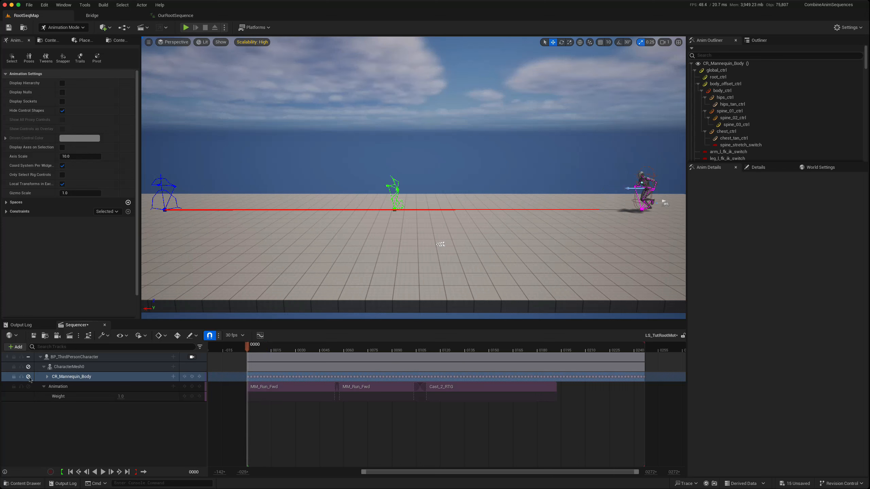
left_click(29, 377)
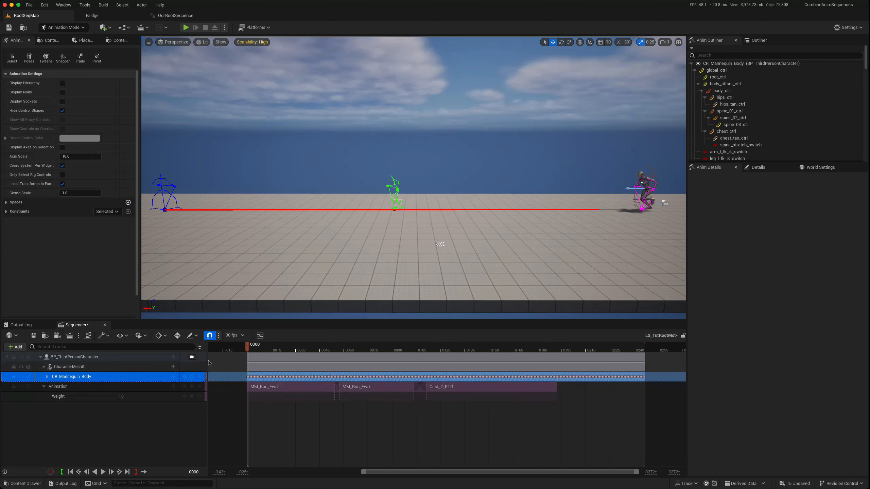
left_click_drag(247, 348, 355, 353)
right_click_drag(315, 277, 315, 277)
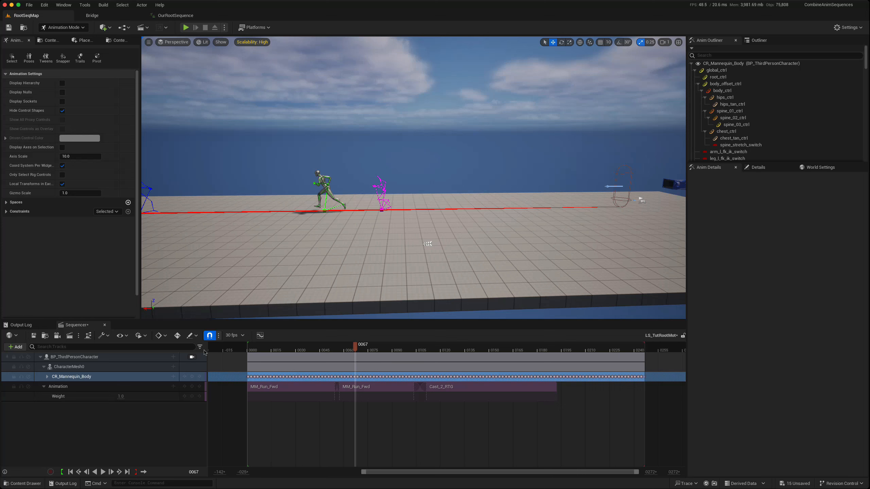
left_click_drag(354, 348, 249, 346)
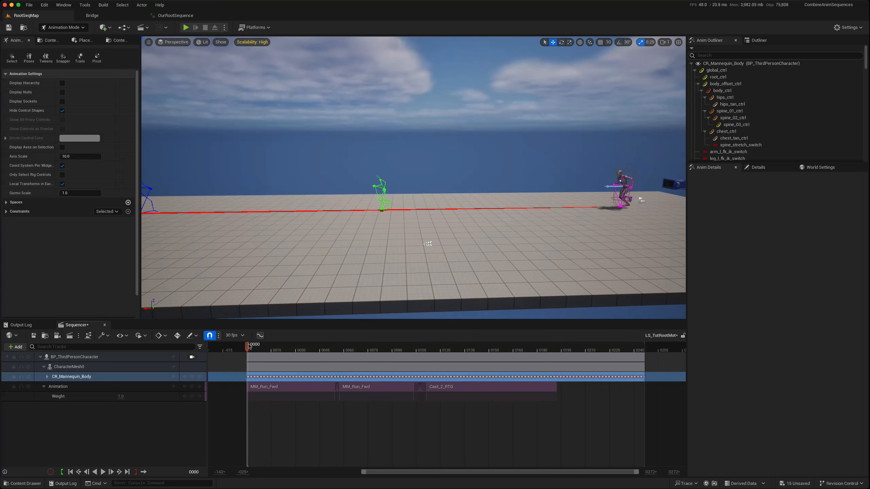
- Delete the existing CR_Mannequin_Body track and bake BP_ThirdPersonCharacter to the CR_Mannequin_Body control rig, with Reduce Keys off and Reset Controls on
left_click(72, 378)
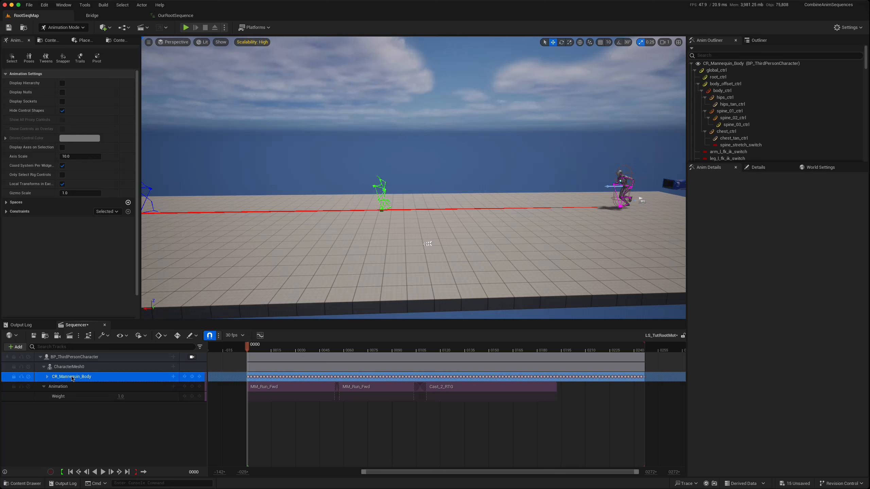
key("Delete")
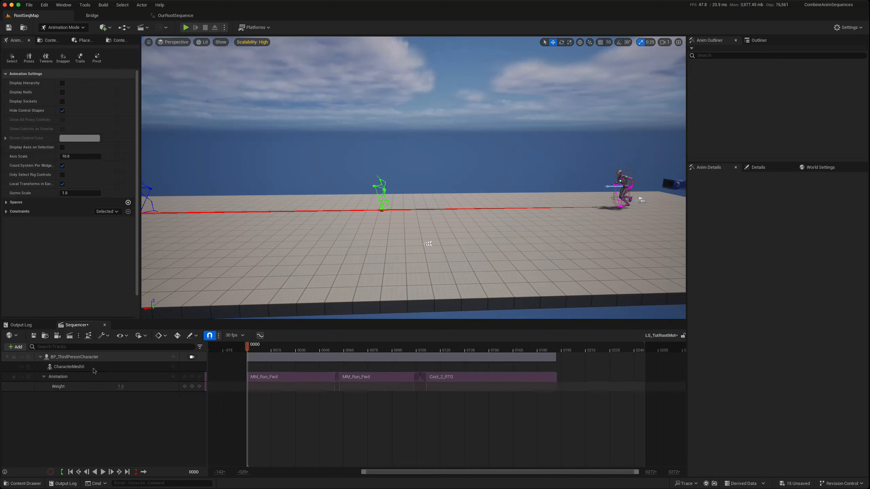
left_click(118, 358)
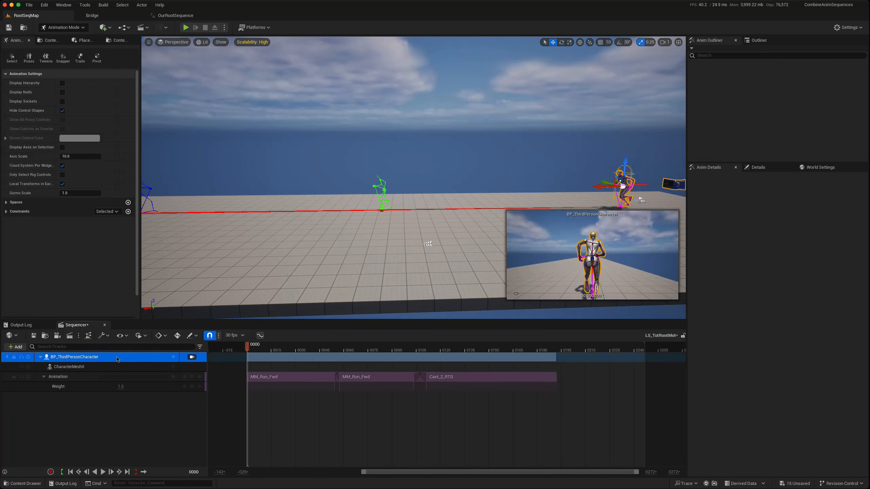
right_click(117, 359)
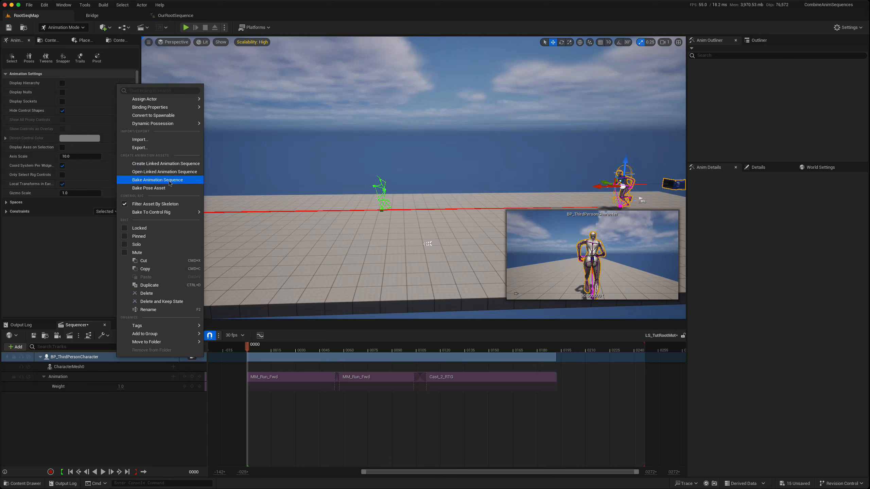
mouse_move(163, 214)
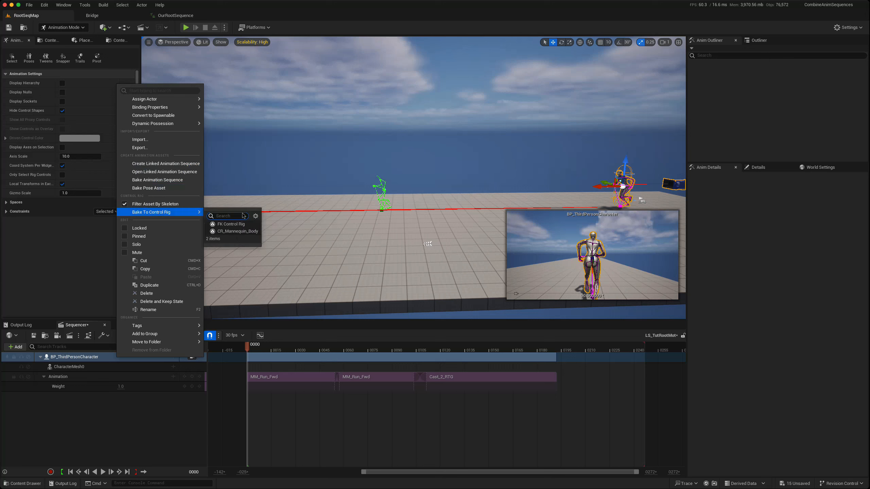
left_click(237, 232)
left_click_drag(434, 333, 376, 220)
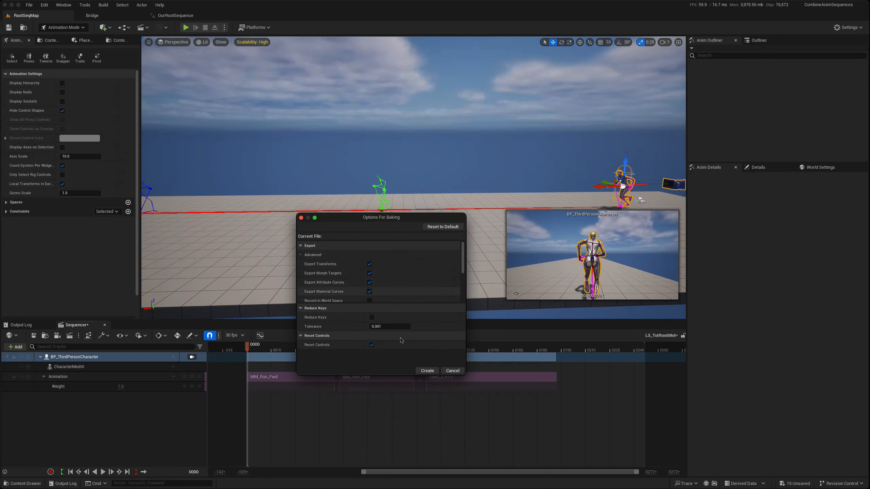
left_click(425, 372)
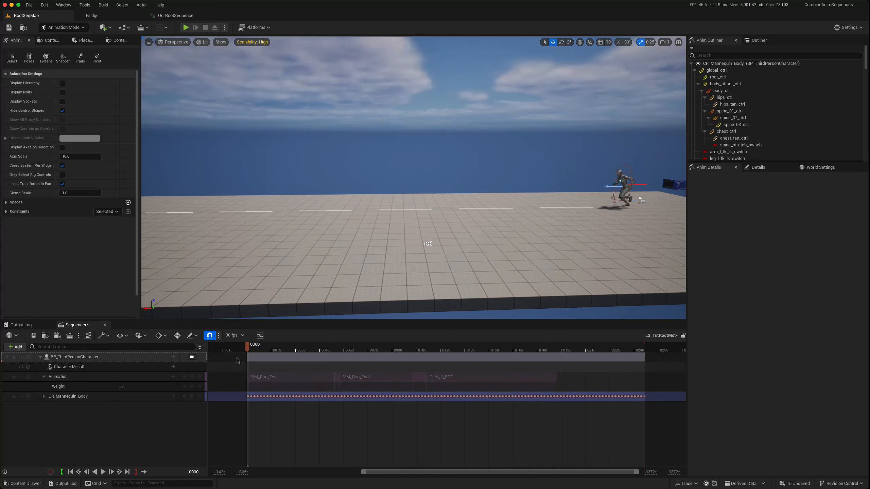
- Expand the baked CR_Mannequin_Body track, scrub through the motion with the character framed closer, and stop at frame 14
left_click(44, 397)
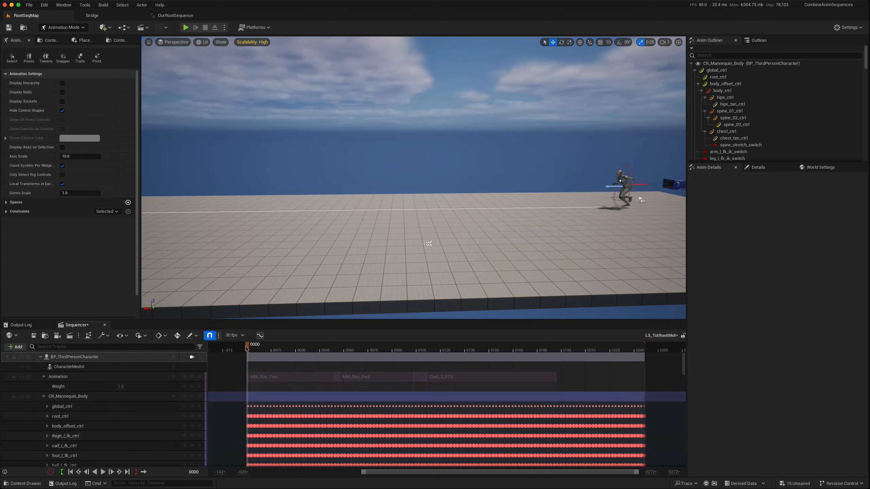
left_click_drag(248, 349, 400, 347)
right_click_drag(375, 286, 339, 278)
left_click_drag(401, 347, 410, 362)
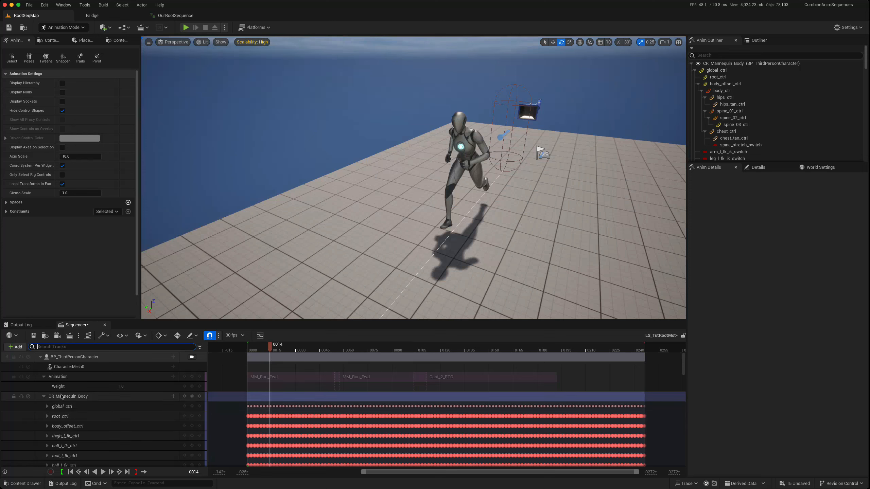
- Filter the Sequencer tracks by "head" and select head_ctrl
scroll(62, 414, "down", 3)
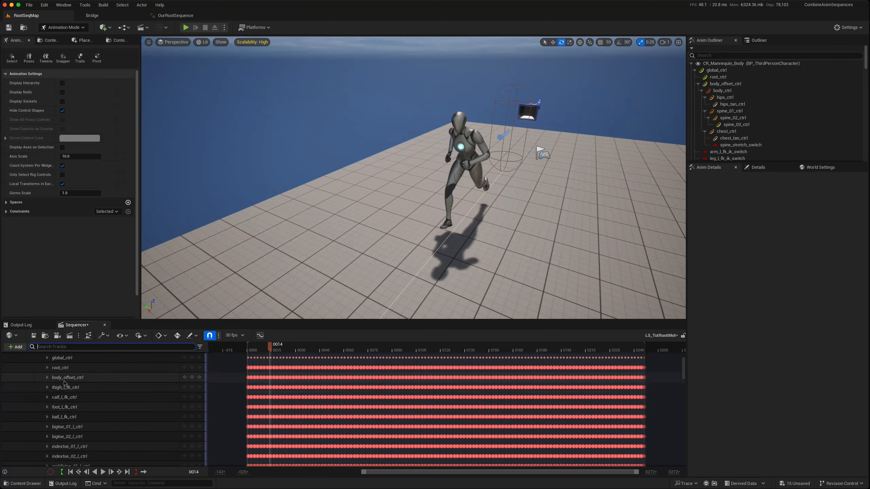
scroll(73, 421, "up", 3)
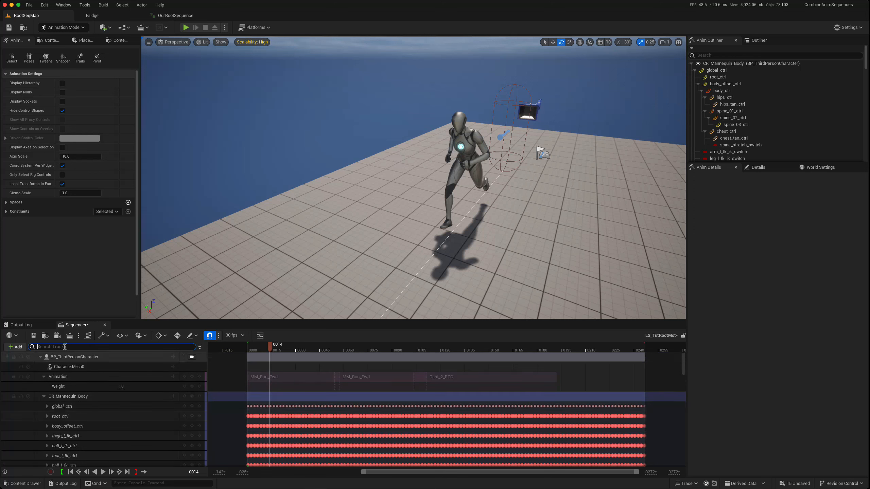
type("d")
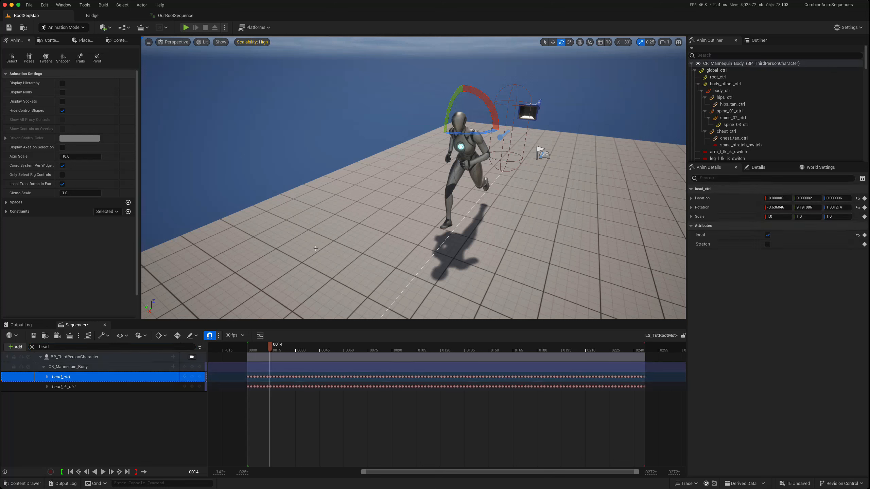
- Rotate head_ctrl at frame 14 to turn the head sideways, to about -28 degrees on Z
left_click(553, 41)
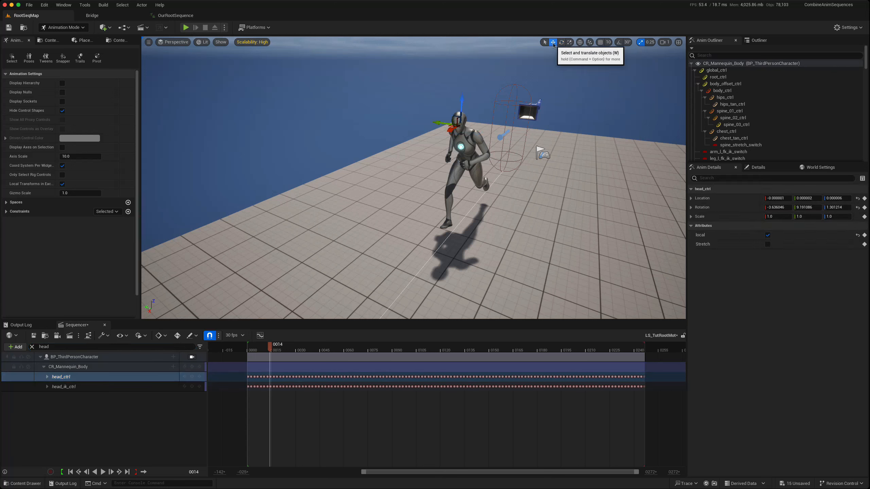
left_click(562, 43)
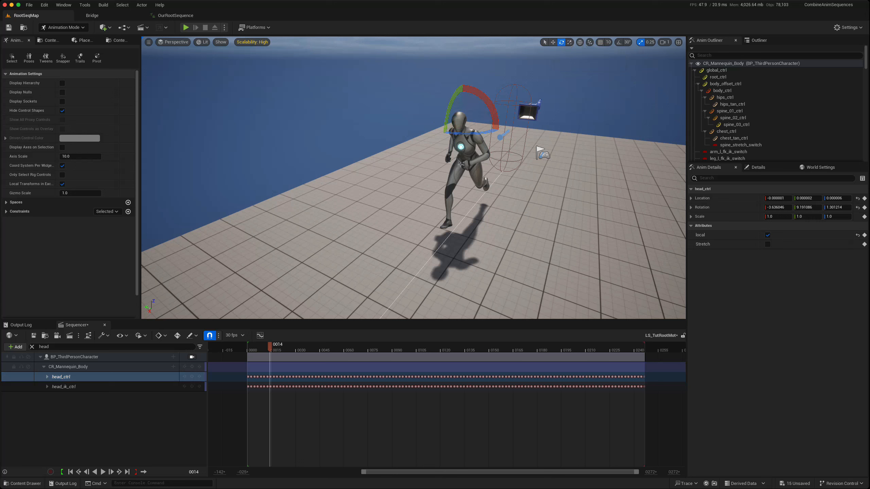
mouse_move(457, 135)
left_mouse_down()
mouse_move(440, 135)
mouse_move(461, 137)
left_mouse_up()
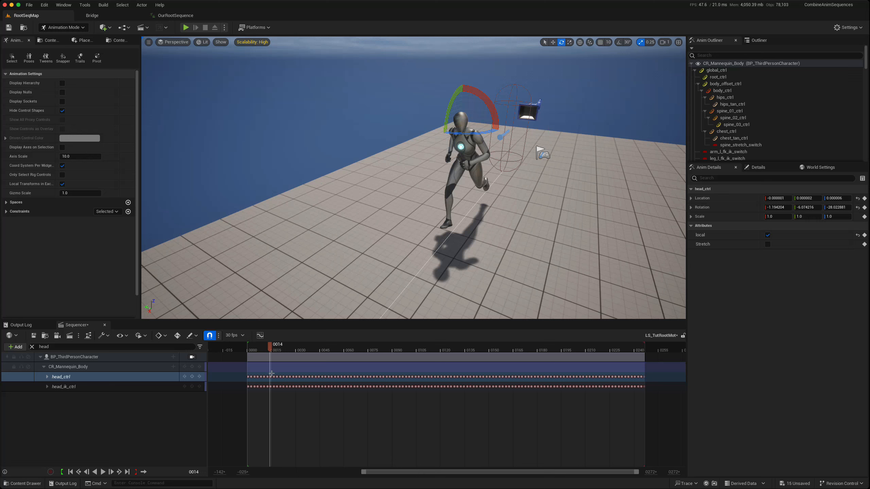
- Delete the head_ctrl keys from frame 14 to about frame 31 and place the playhead back at frame 14
left_click_drag(274, 379, 296, 380)
key("Delete")
left_click_drag(264, 348, 271, 351)
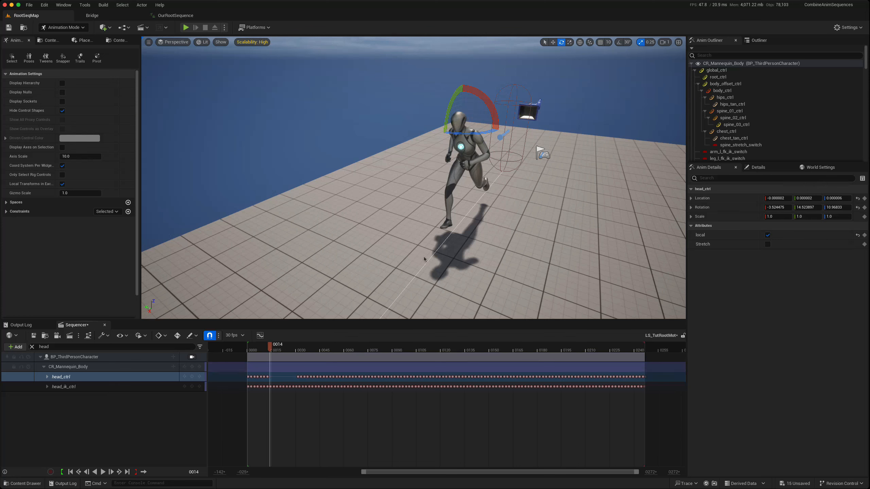
- Rotate head_ctrl to about -34 degrees on Z at frame 14 and about 48 degrees on Z at frame 27
left_click_drag(460, 136, 461, 137)
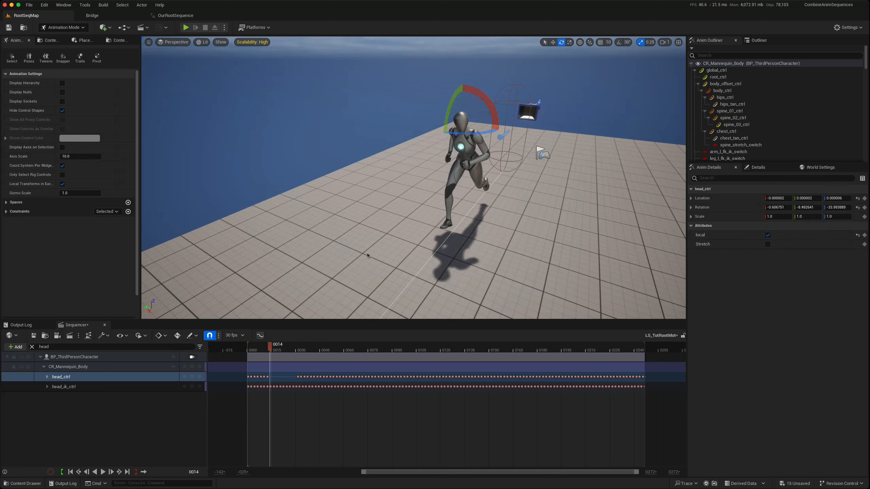
left_click_drag(271, 347, 291, 346)
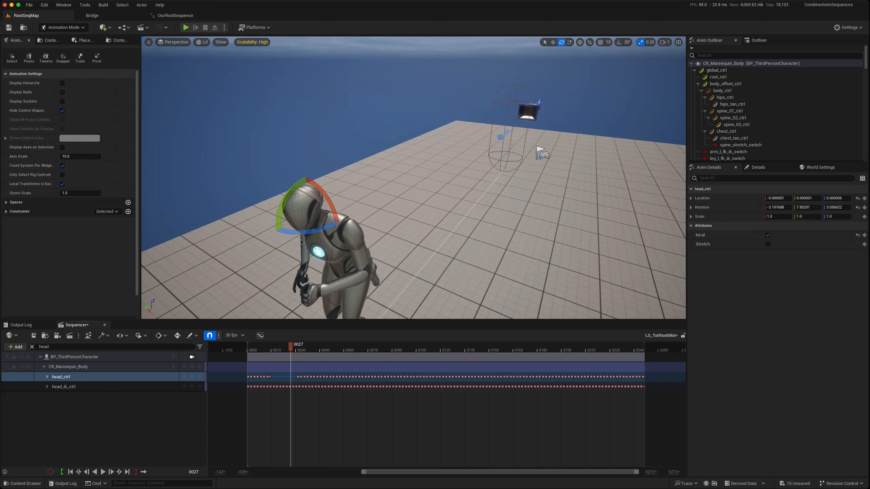
left_click_drag(302, 232, 302, 234)
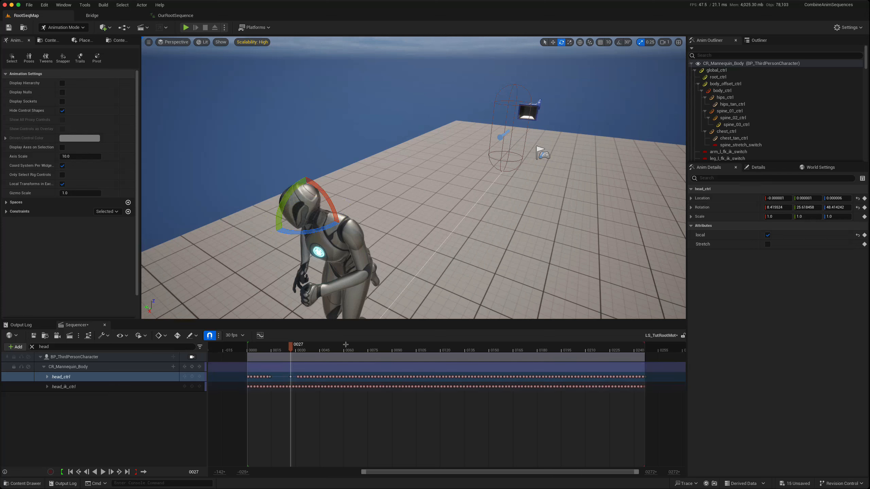
- Scrub the opening frames with head_ctrl deselected to check the edited head turn, ending at frame 14
left_click_drag(292, 344, 261, 344)
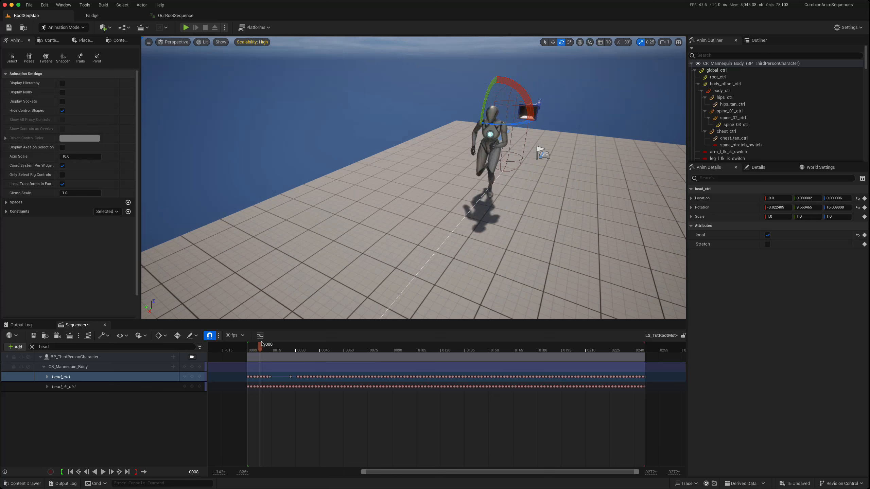
left_click(285, 298)
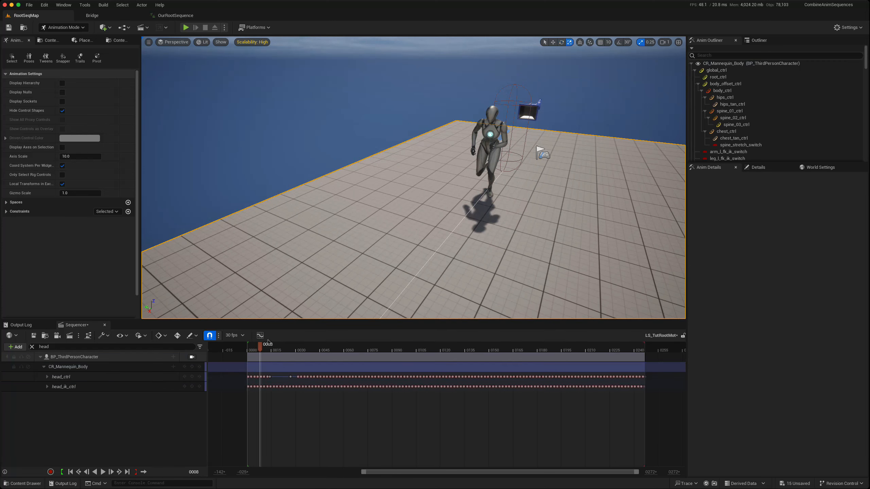
mouse_move(261, 345)
left_mouse_down()
mouse_move(292, 345)
mouse_move(270, 339)
left_mouse_up()
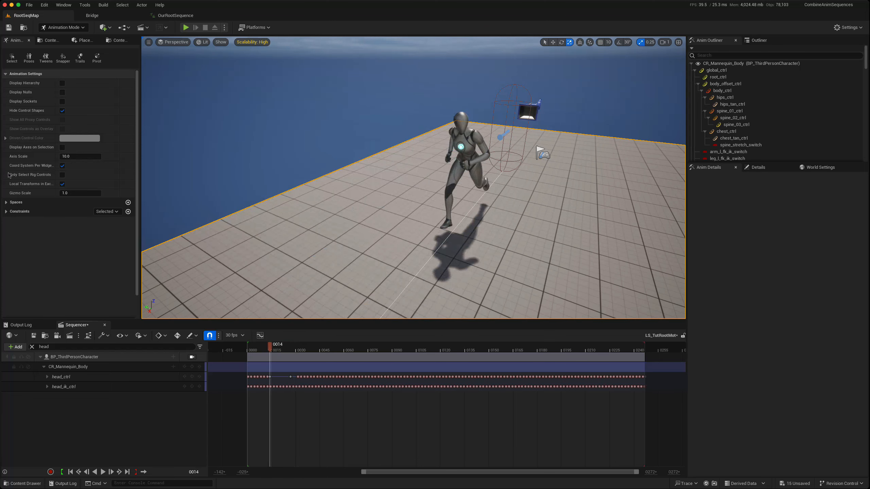
- Show the rig's control shapes and select head_ctrl and head_ik_ctrl in turn to compare them on the character
left_click(62, 110)
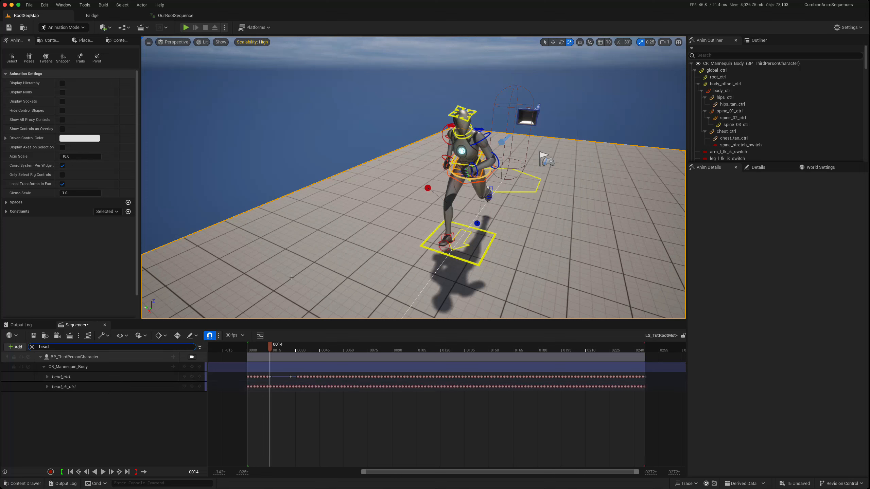
left_click(62, 377)
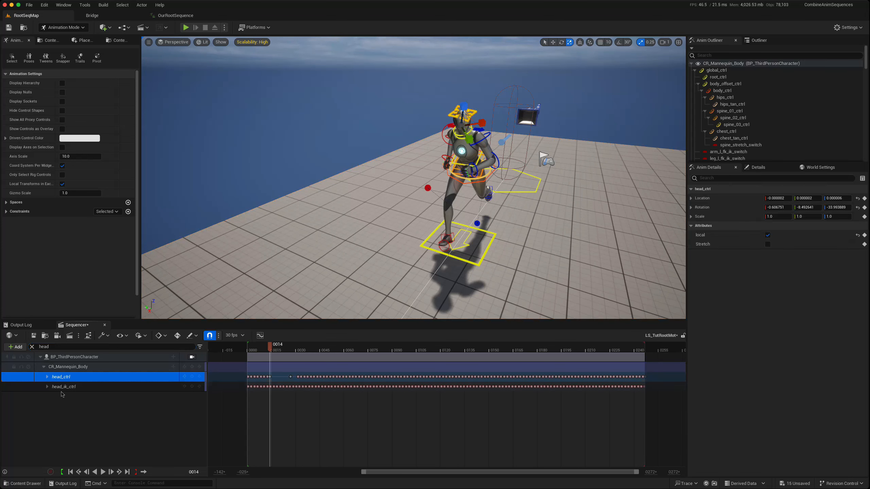
left_click(62, 387)
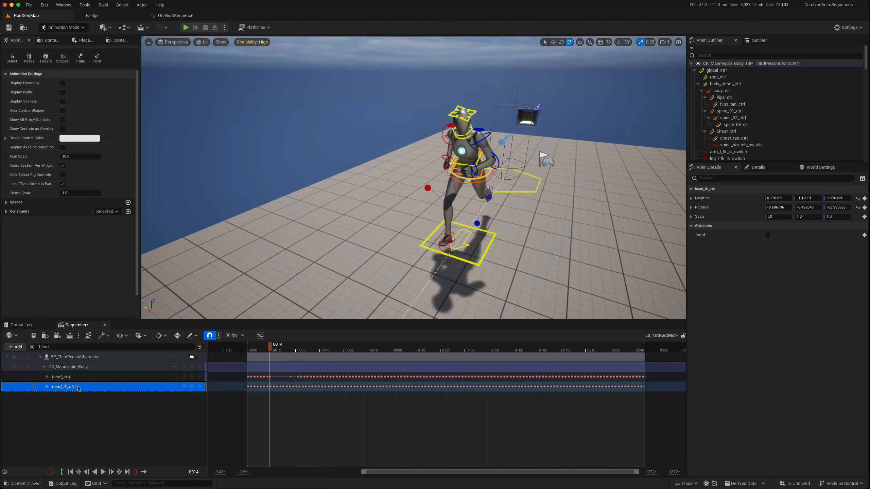
- Filter the tracks by "ik" and turn on arm_l_fk_ik_switch at frame 14
left_click(32, 347)
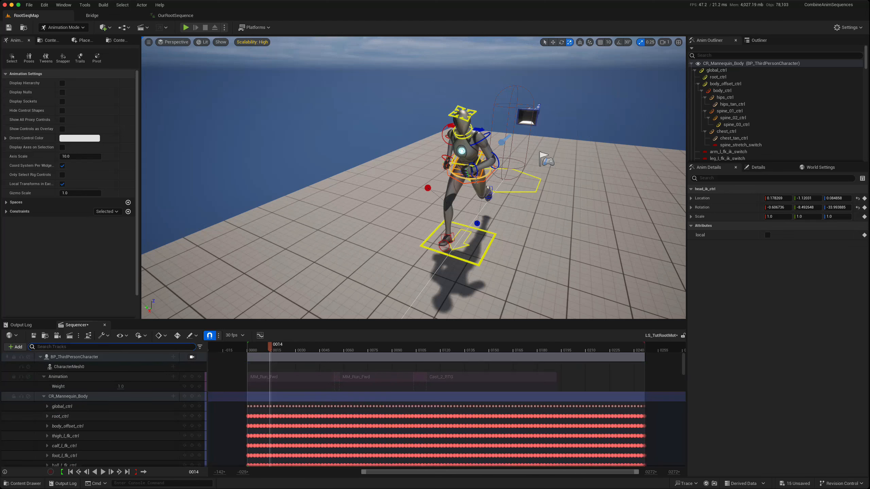
scroll(100, 416, "down", 2)
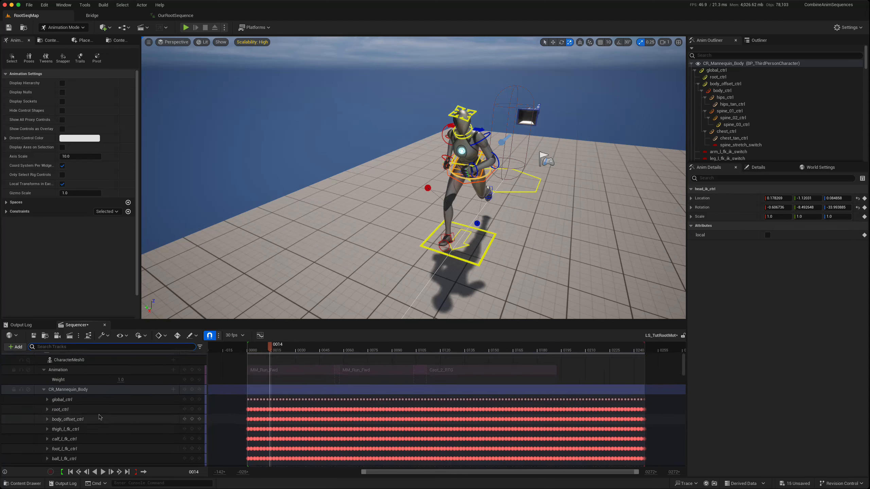
type("ik")
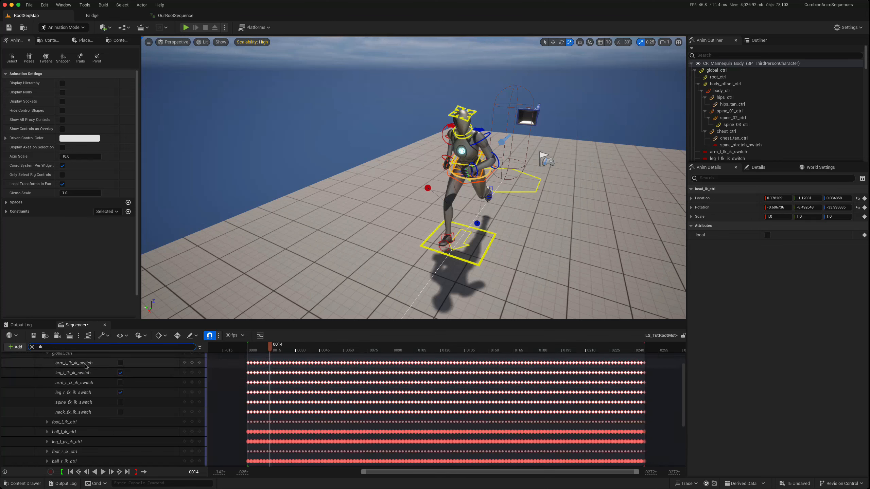
left_click(120, 364)
scroll(487, 200, "up", 5)
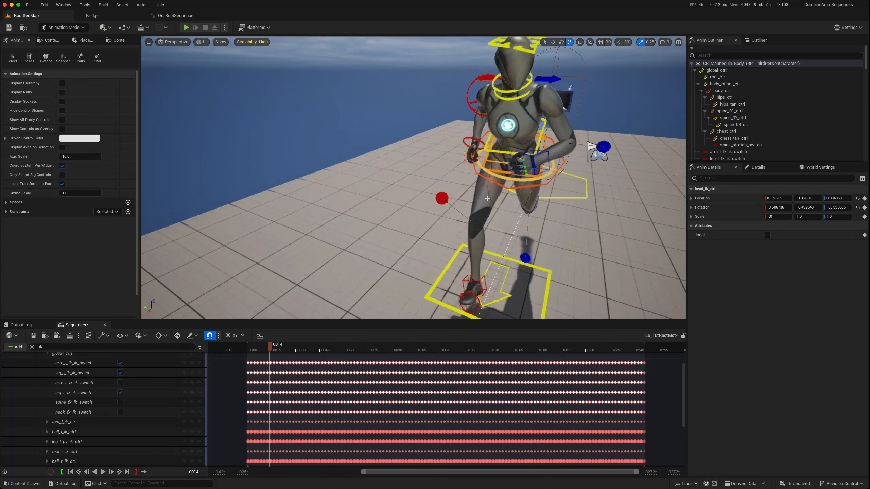
scroll(521, 207, "down", 3)
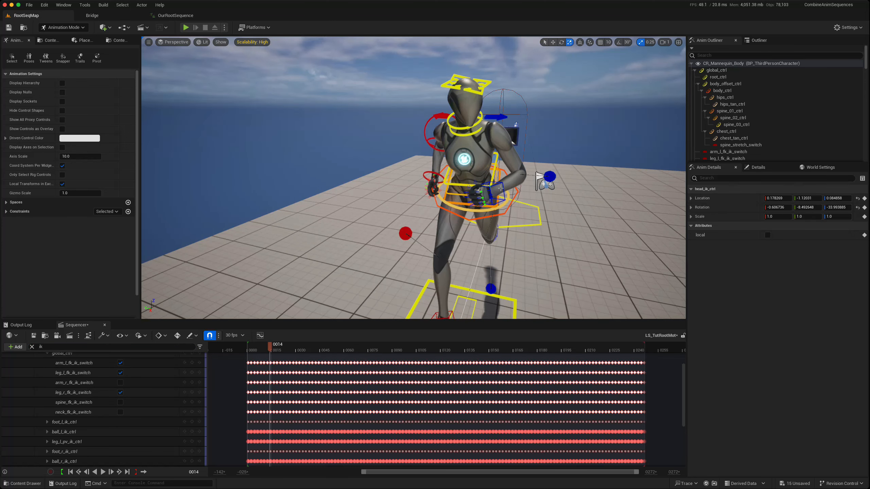
- Move hand_l_ik_ctrl at frame 14 to raise the left hand to about head height, out beside the body
left_click(492, 186)
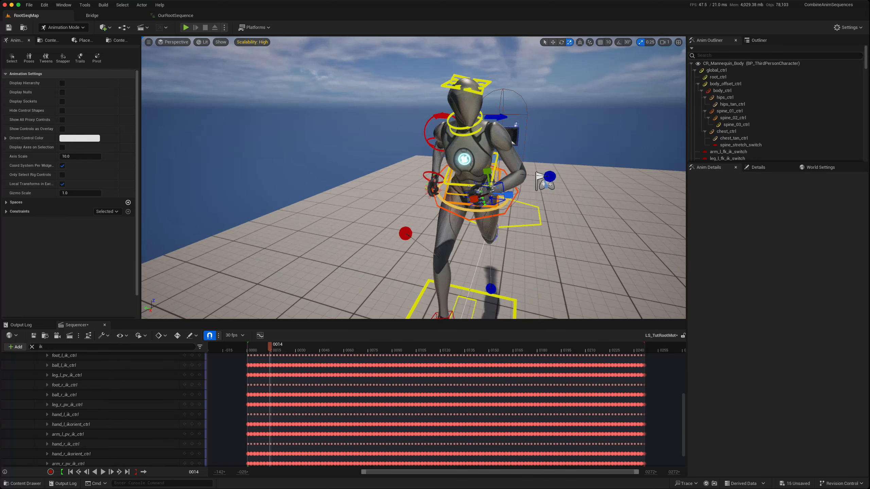
left_click(552, 42)
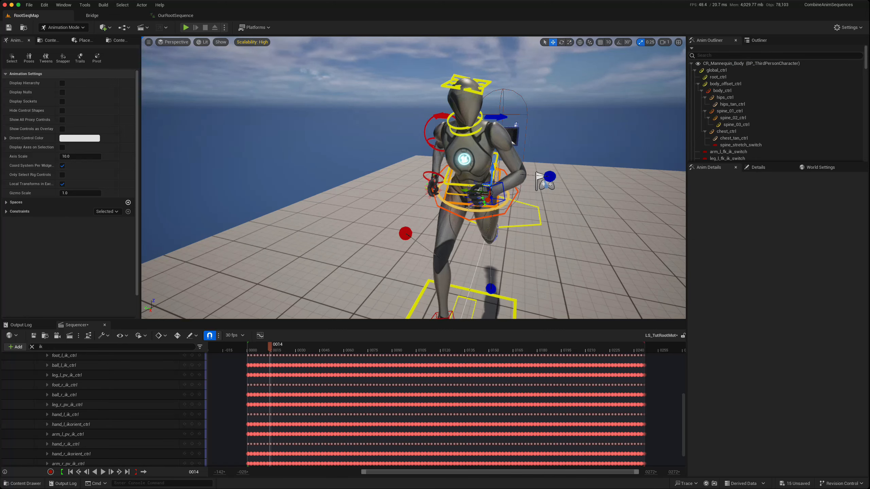
left_click_drag(466, 189, 491, 191)
left_click(466, 191)
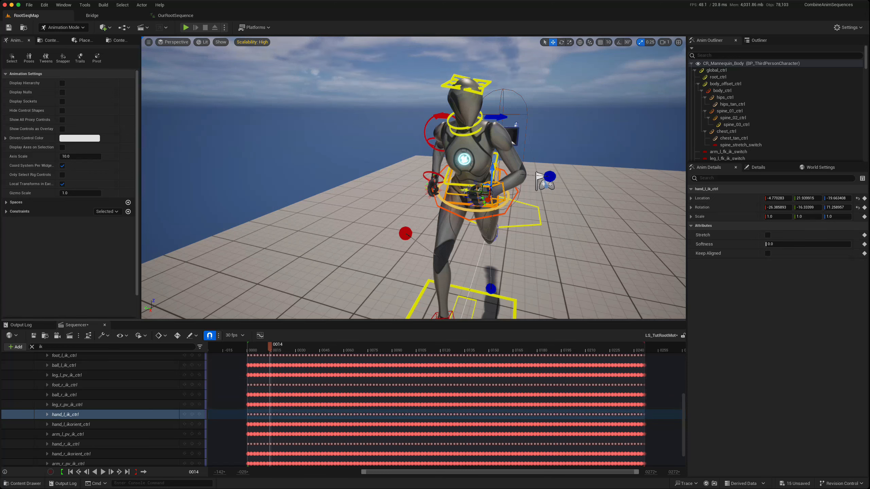
left_click_drag(463, 189, 562, 90)
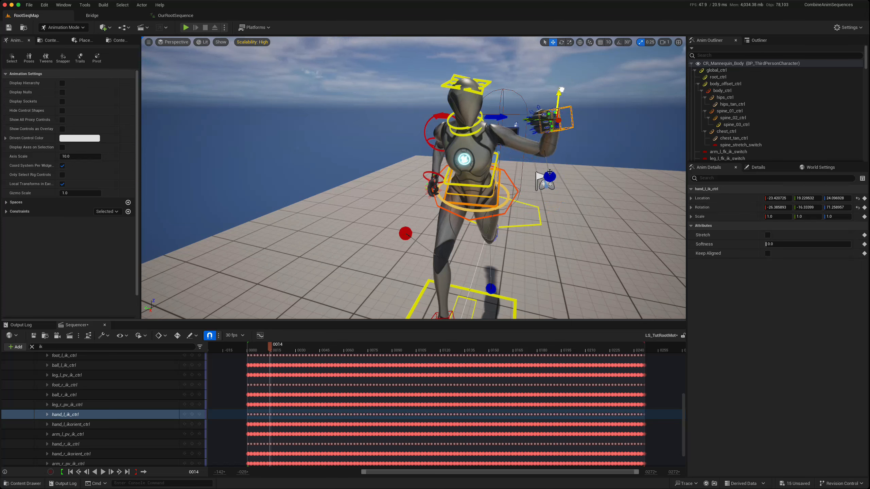
left_click_drag(561, 90, 560, 85)
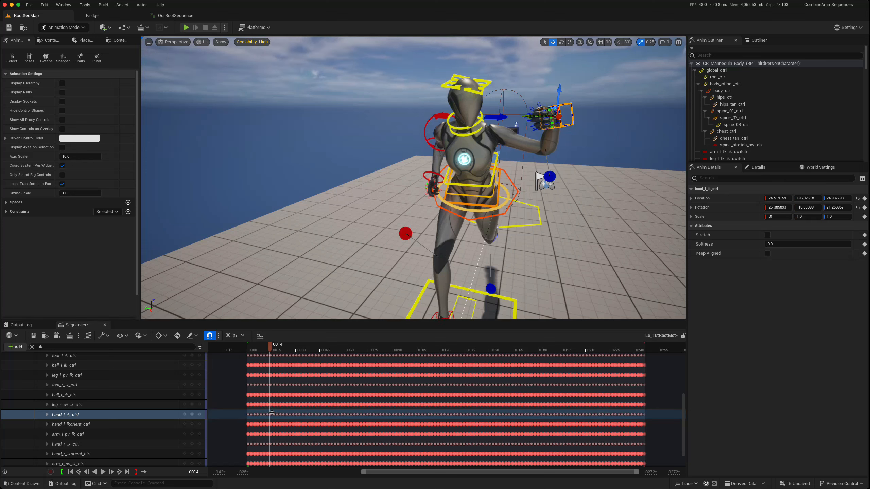
- Delete the hand_l_ik_ctrl keys from frame 14 to about frame 37 and keep hand_l_ik_ctrl selected
left_click_drag(270, 412, 306, 421)
key("Delete")
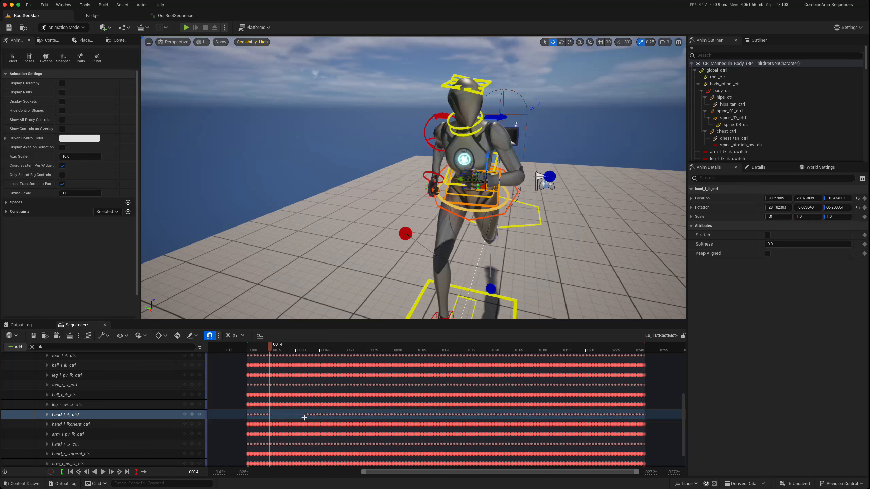
left_click(269, 348)
left_click_drag(269, 348, 271, 349)
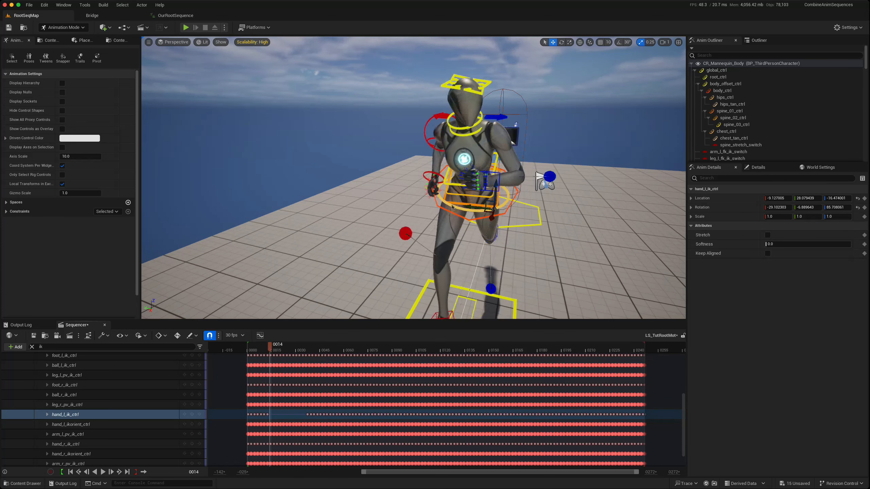
left_click(55, 415)
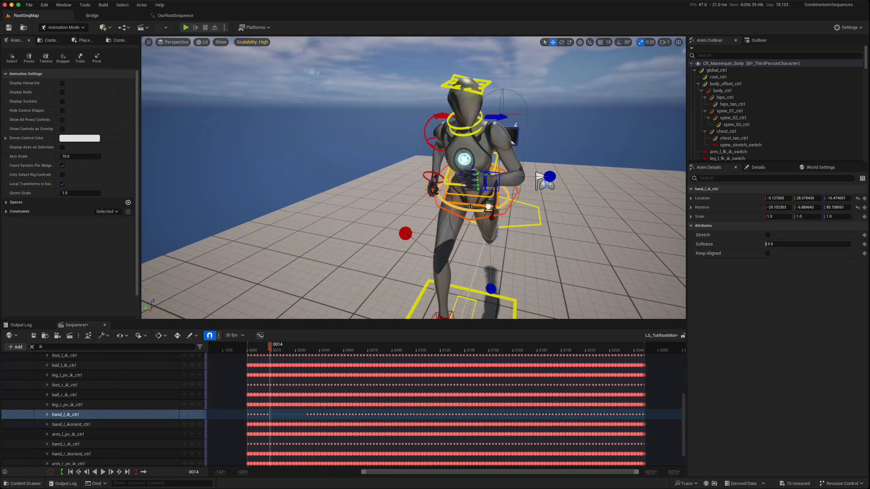
left_click(91, 414)
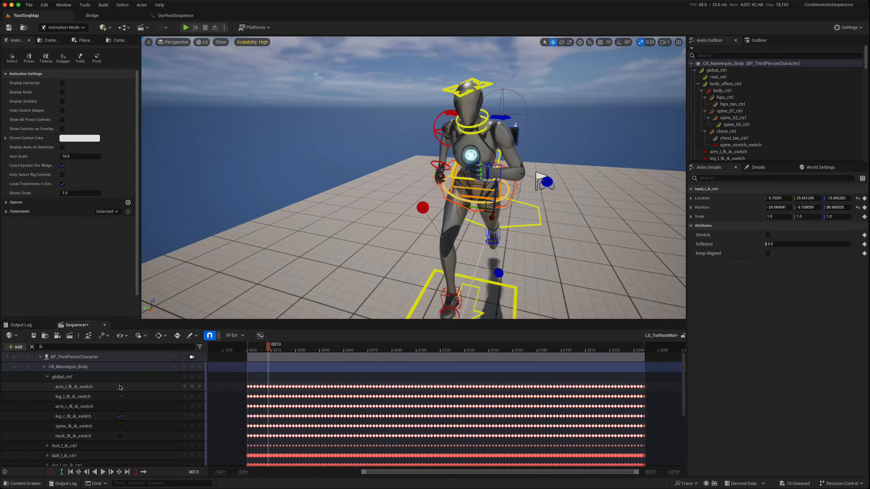
- Delete the arm_l_fk_ik_switch keys from frame 13 to about frame 39, leaving the switch turned on at frame 13
left_click(120, 386)
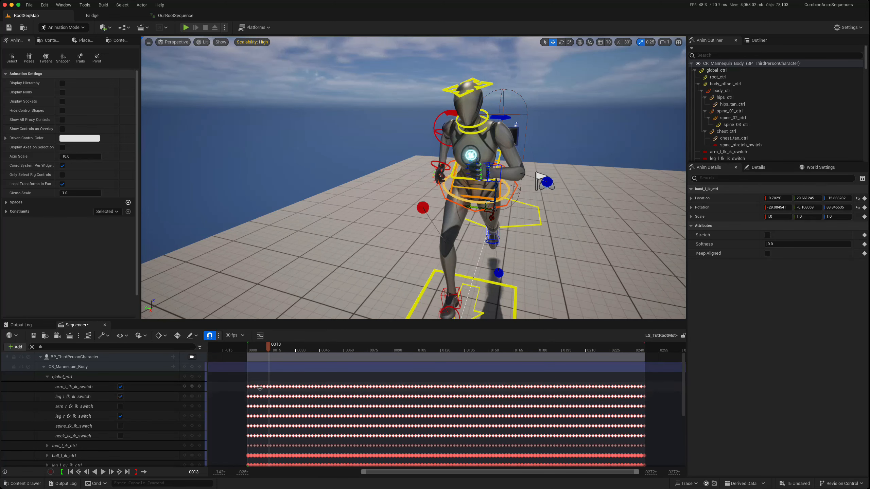
left_click_drag(271, 388, 308, 392)
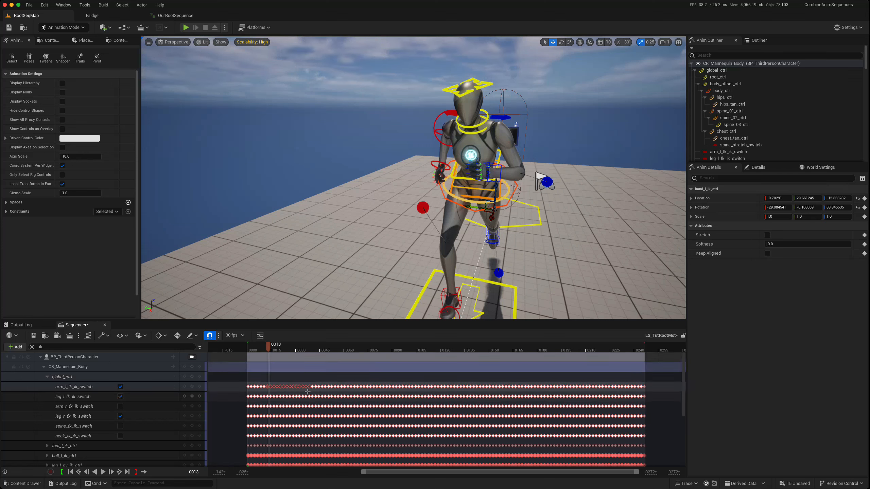
key("Delete")
left_click(121, 387)
left_click(121, 387)
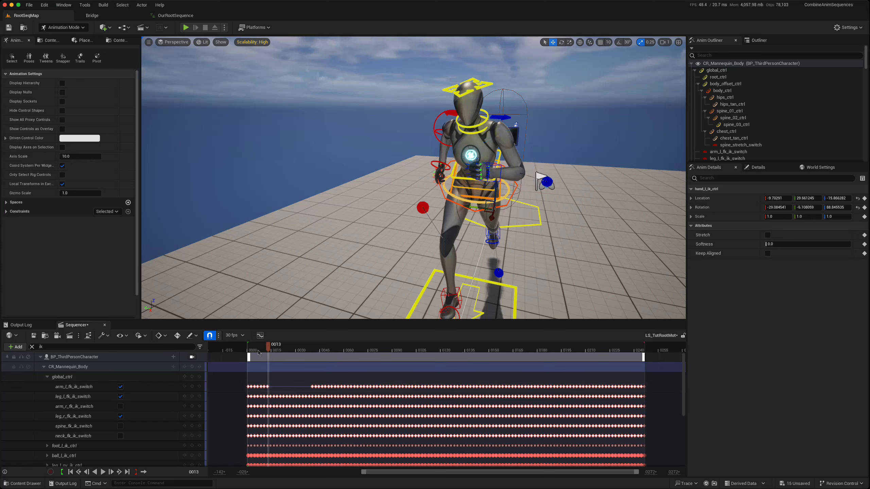
- Move hand_l_ik_ctrl out beside the body at frame 13, and raise it out to about shoulder height at frame 31
left_click_drag(268, 348, 309, 357)
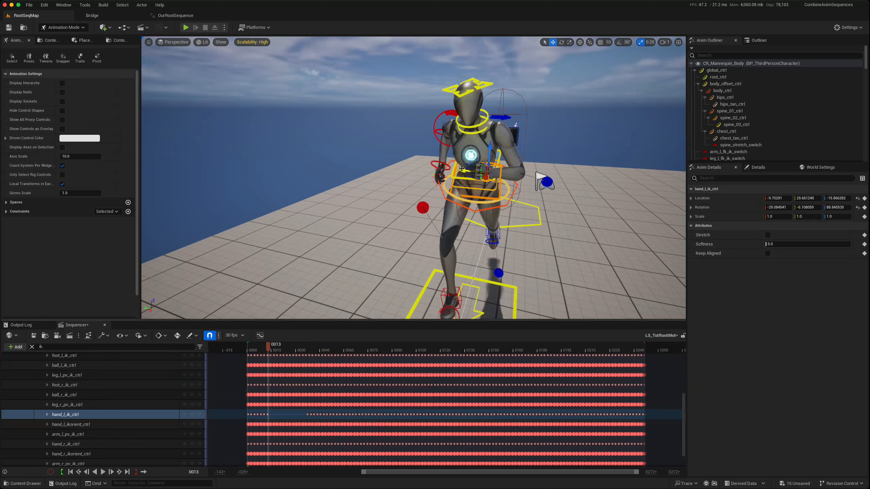
left_click_drag(461, 171, 520, 197)
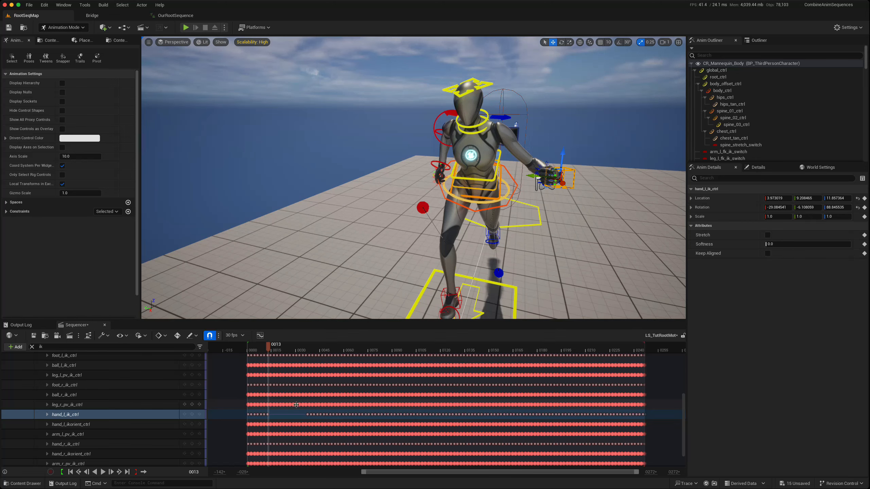
left_click_drag(272, 353, 298, 352)
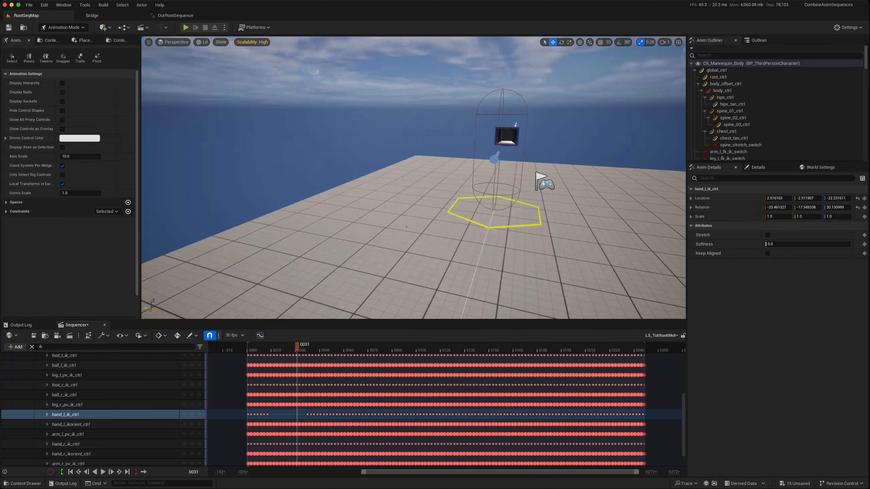
scroll(406, 227, "down", 10)
right_click_drag(360, 270, 359, 266)
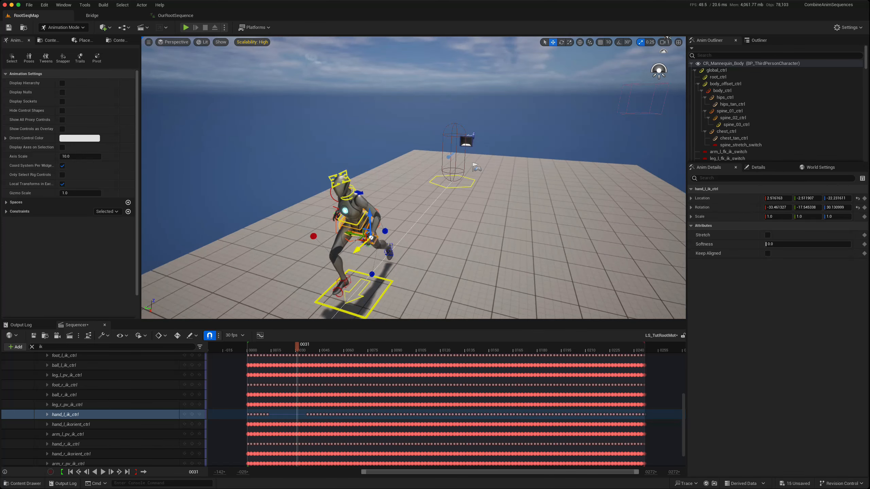
mouse_move(370, 223)
left_mouse_down()
mouse_move(369, 192)
mouse_move(349, 204)
mouse_move(379, 207)
mouse_move(371, 205)
mouse_move(382, 222)
left_mouse_up()
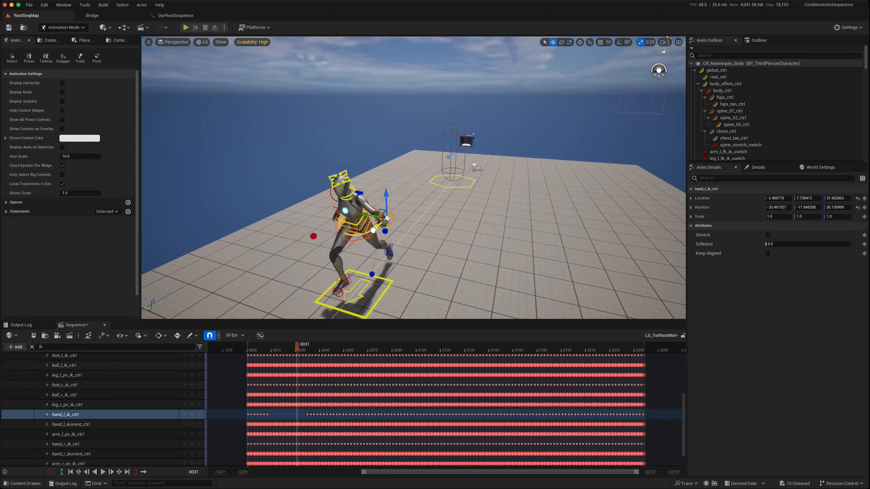
left_click_drag(386, 193, 387, 162)
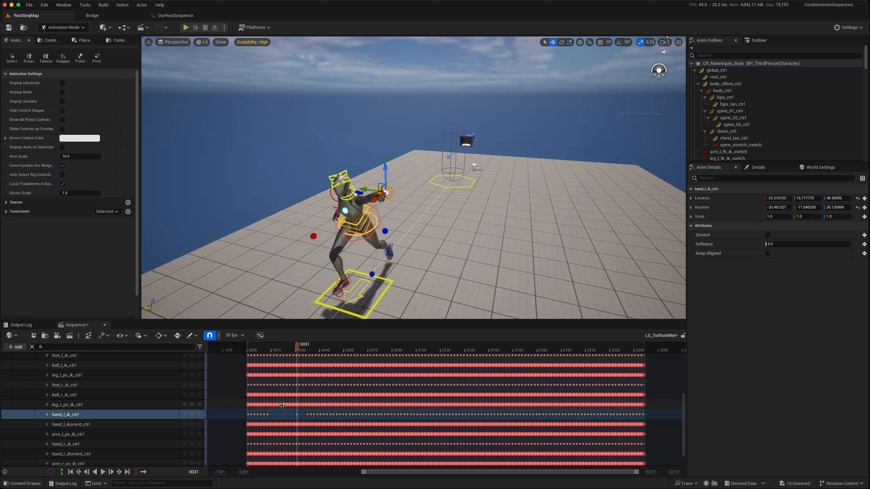
- Hide the control shapes and review the edited left-arm motion between frames 19 and 39
left_click_drag(298, 347, 278, 347)
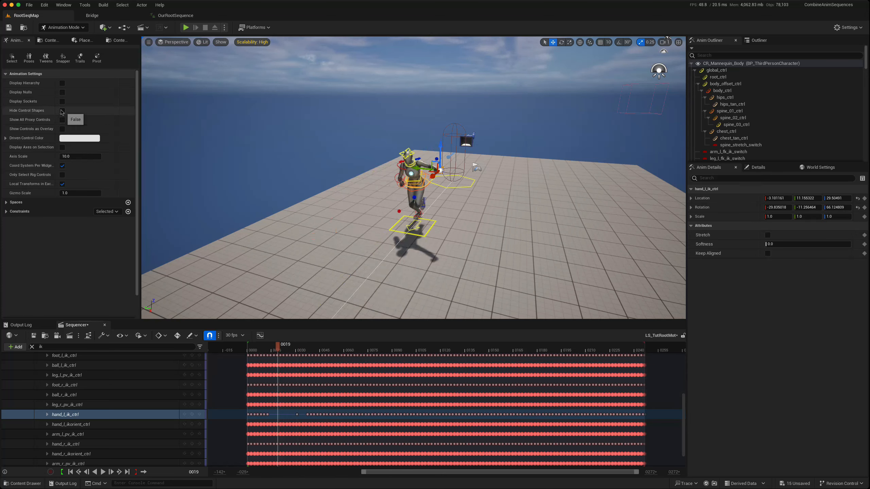
left_click(62, 110)
scroll(353, 220, "up", 5)
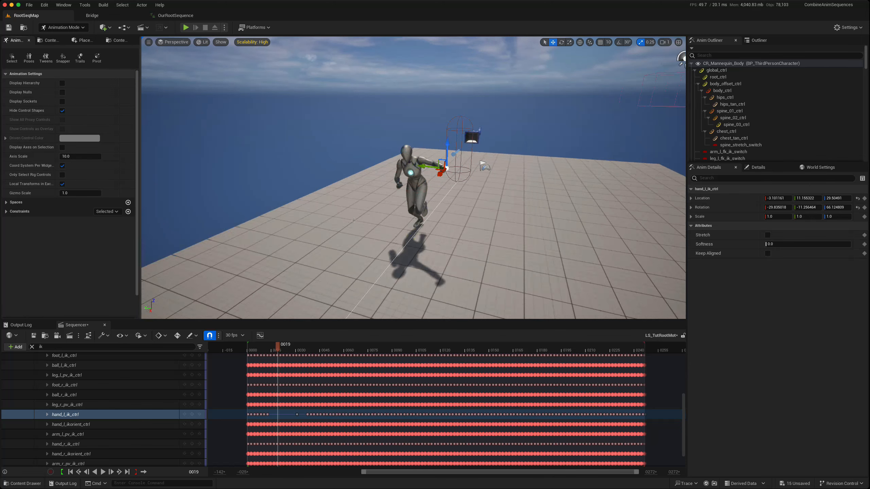
left_click(340, 267)
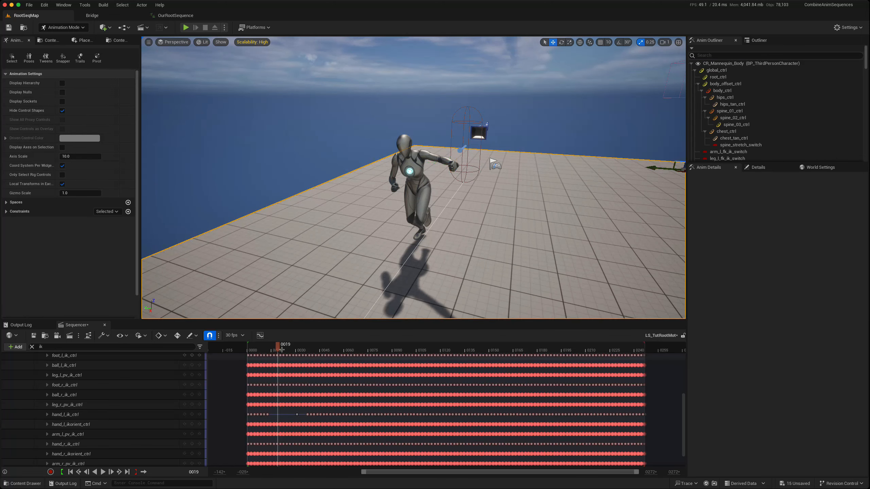
left_click_drag(276, 346, 296, 347)
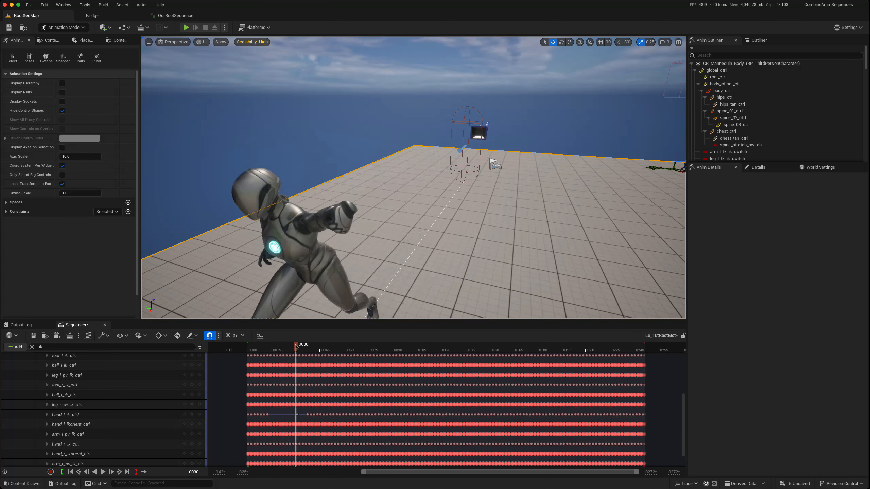
scroll(276, 274, "down", 3)
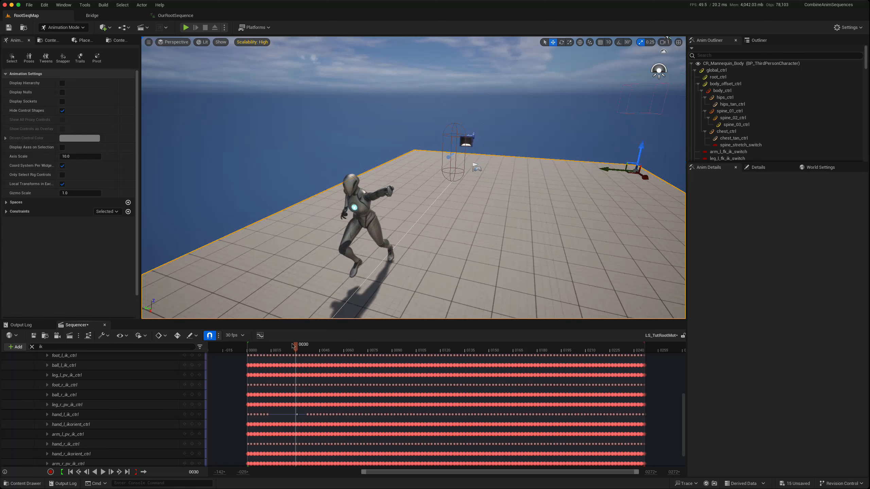
left_click_drag(295, 347, 310, 352)
scroll(296, 258, "down", 2)
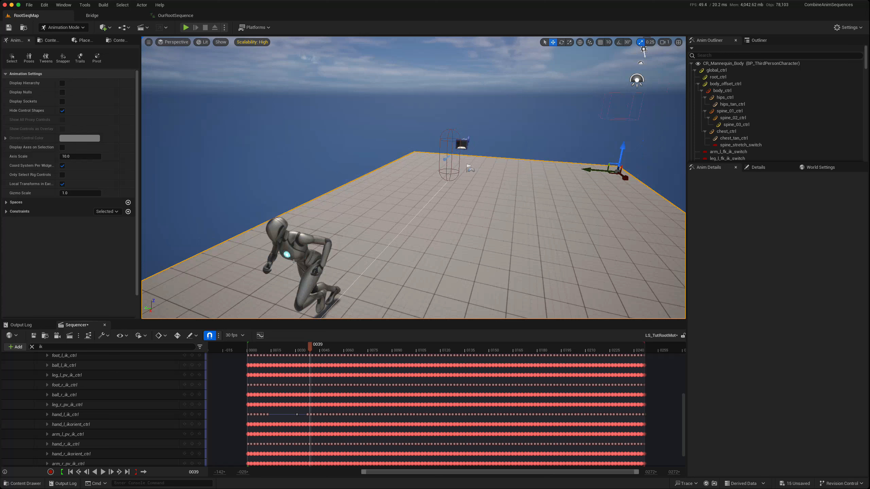
scroll(327, 217, "down", 2)
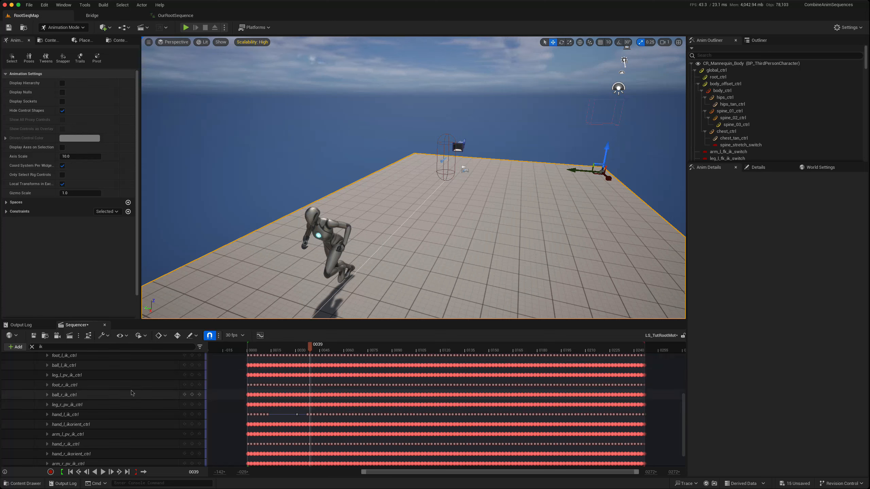
- Create a linked animation sequence from BP_ThirdPersonCharacter, named SK_Mannequin_Sequence_Tut in the RootSequencer folder, and export it with the default options
scroll(131, 388, "up", 5)
left_click(137, 357)
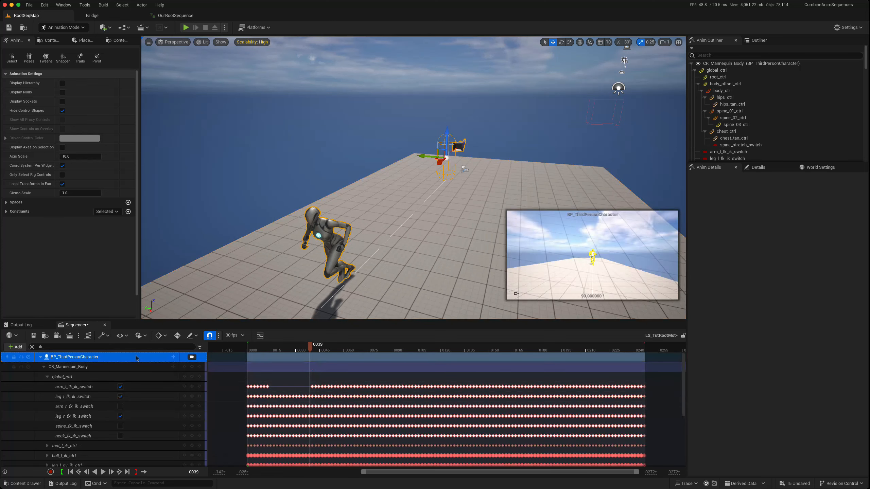
right_click(136, 356)
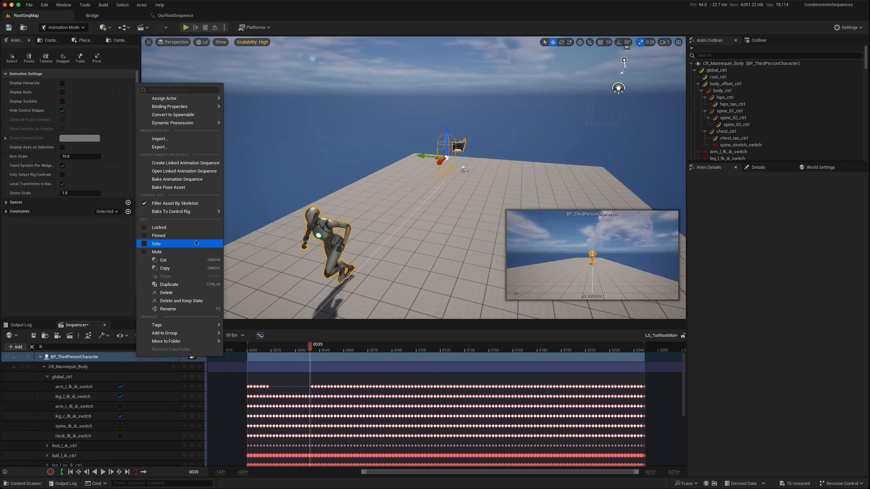
left_click(187, 164)
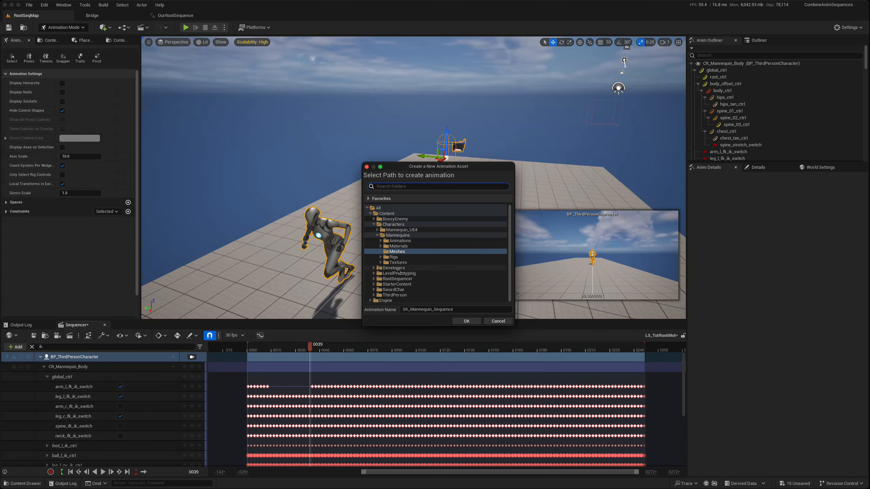
left_click(379, 279)
left_click(374, 279)
double_click(381, 281)
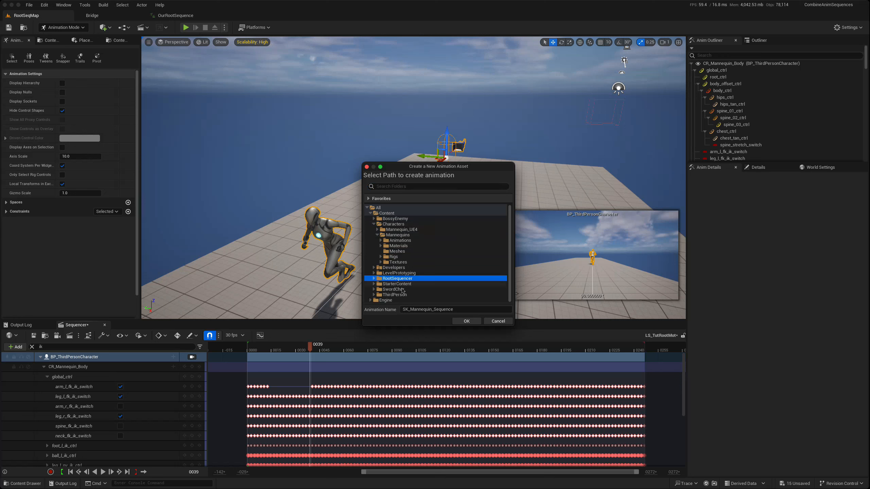
left_click(459, 310)
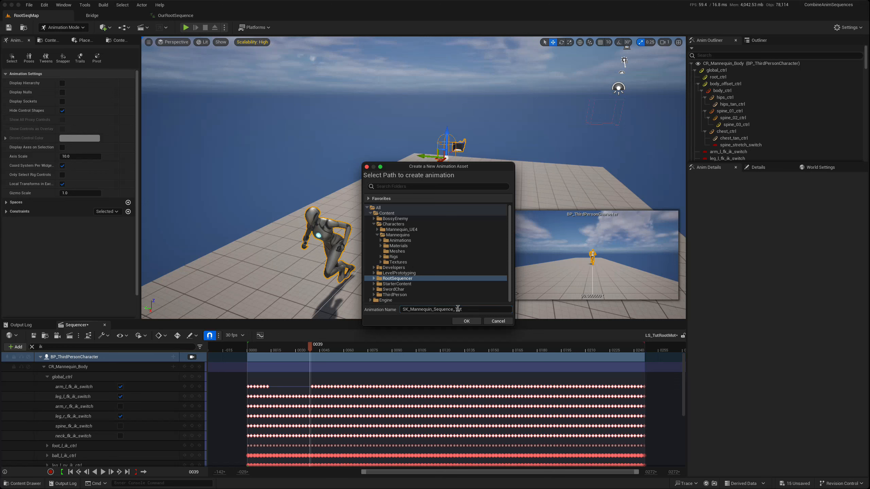
left_click(465, 322)
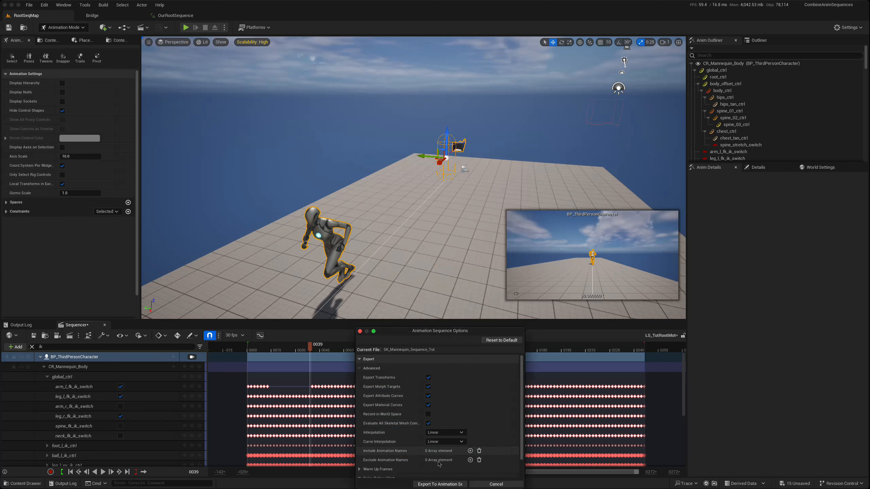
left_click(440, 484)
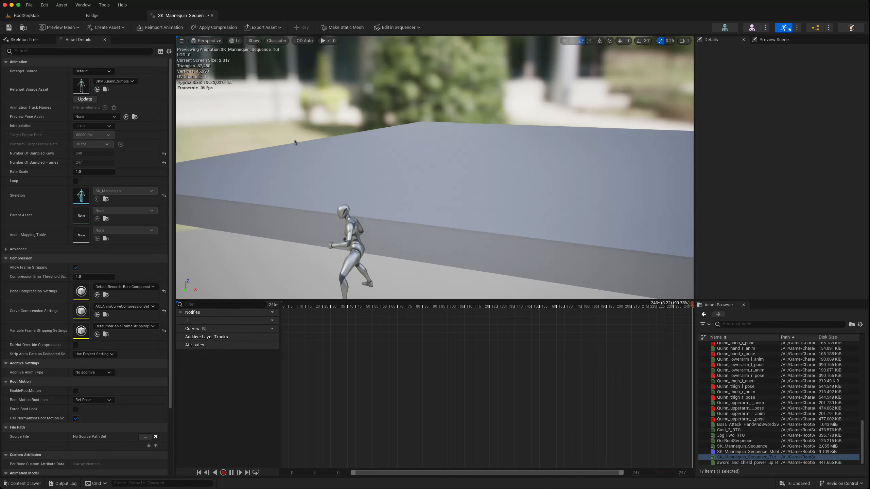
- Examine the exported SK_Mannequin_Sequence_Tut preview and the control-rig keys and motion of the LS_CR sequence up to frame 365
right_click_drag(474, 179, 474, 181)
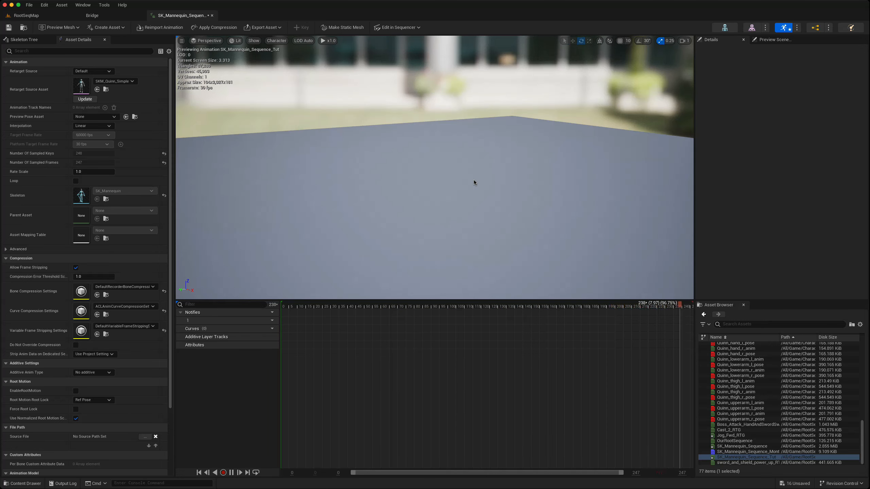
right_click_drag(474, 180, 474, 178)
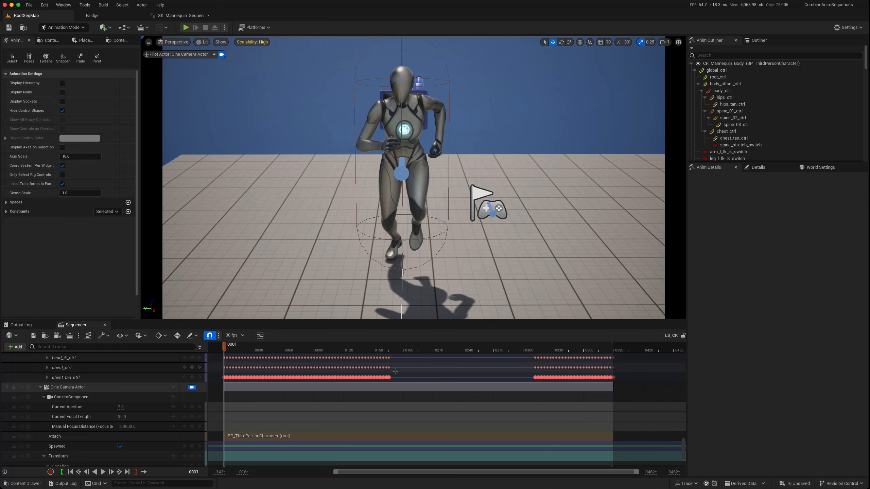
scroll(396, 370, "up", 5)
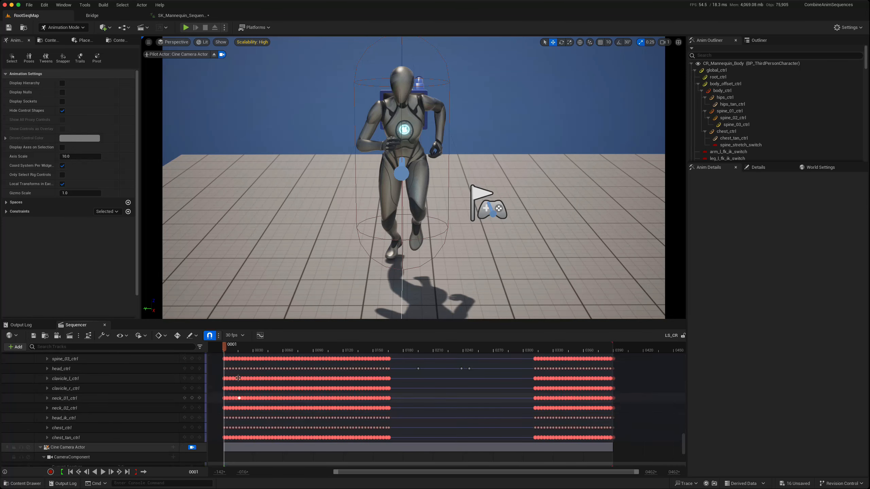
left_click_drag(224, 348, 589, 353)
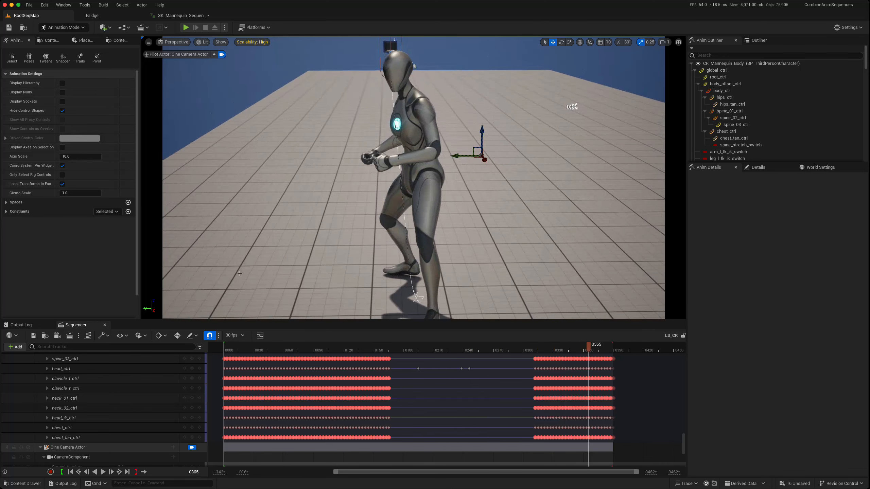
scroll(366, 449, "up", 3)
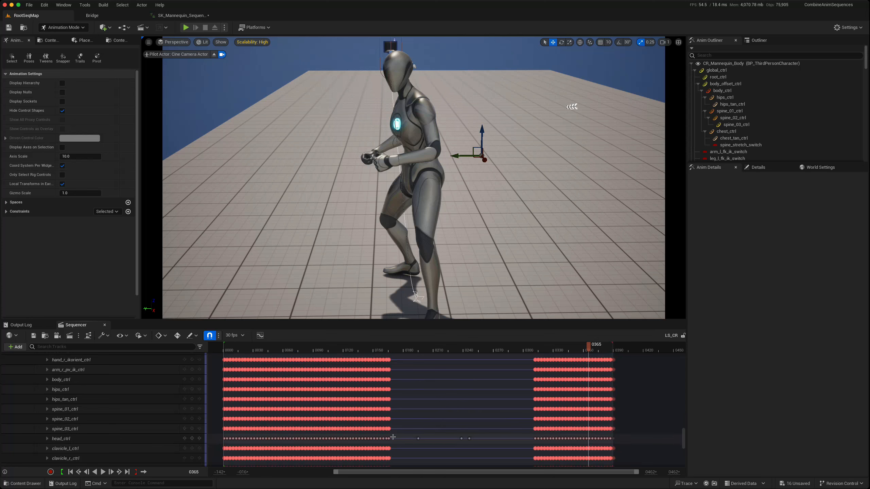
scroll(403, 420, "up", 5)
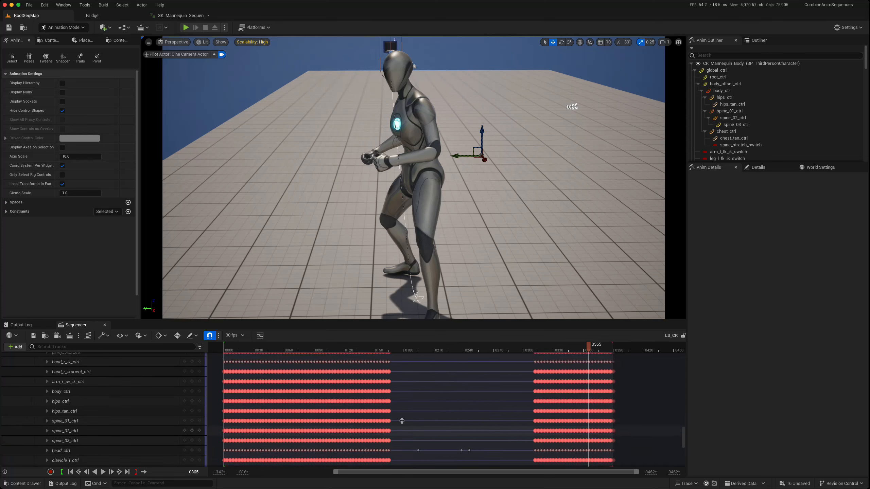
scroll(404, 420, "down", 5)
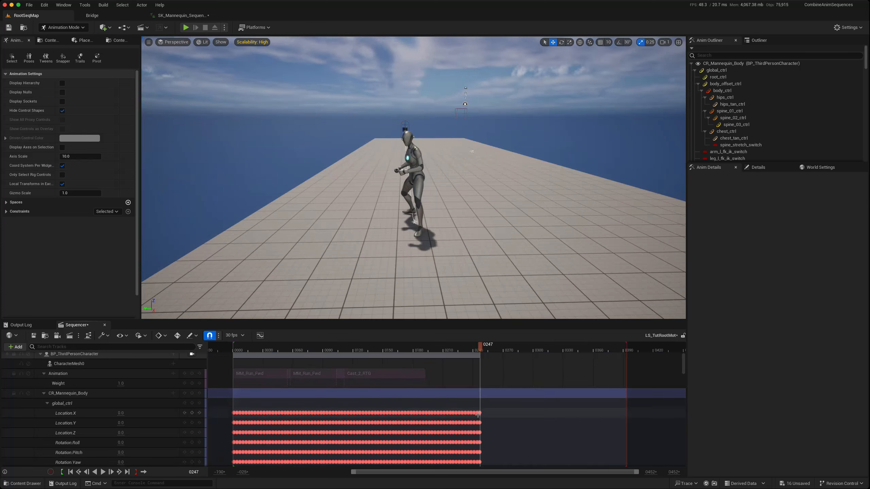
- Import a Run_Fwd animation sequence, found by searching "run", into the CR_Mannequin_Body section at frame 247 and check the added motion
right_click(481, 393)
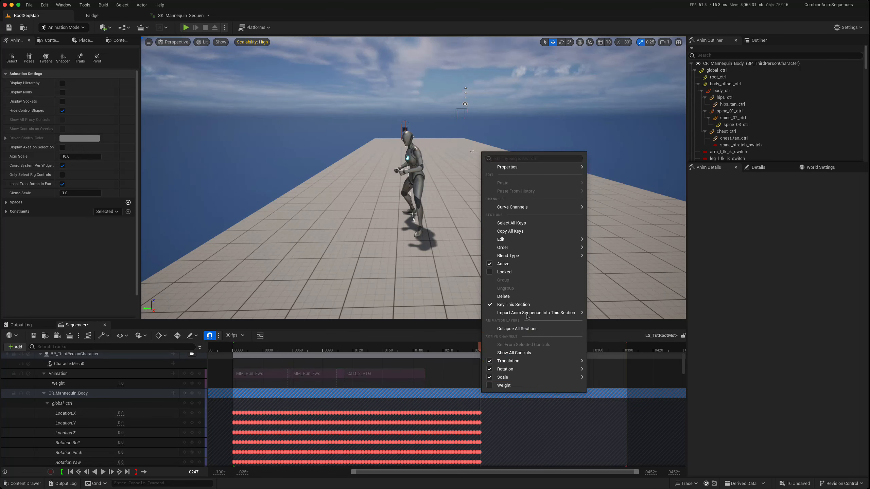
mouse_move(526, 313)
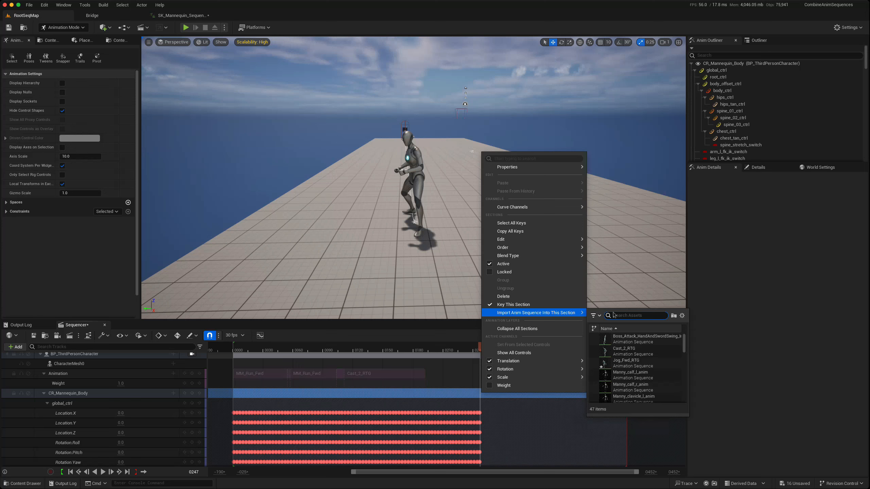
type("run")
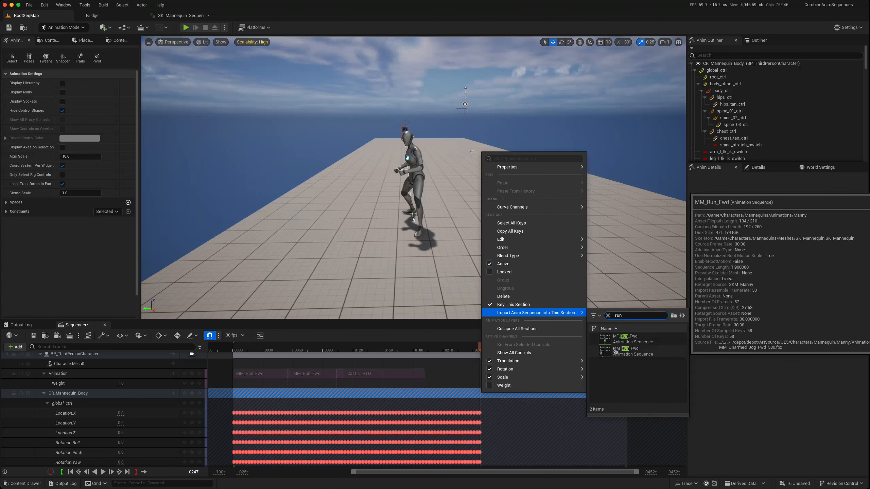
left_click(625, 338)
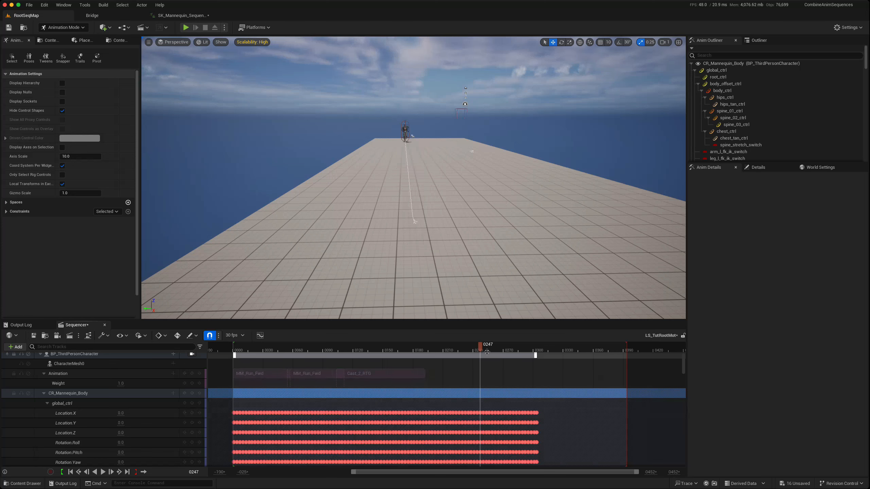
left_click_drag(478, 349, 509, 353)
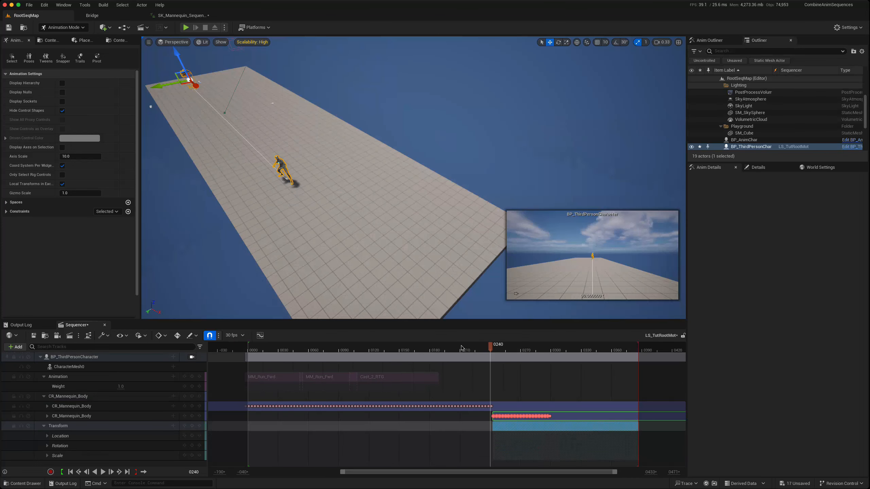
- Review the motion of the second CR_Mannequin_Body section from frame 240 to frame 287
left_click_drag(487, 349, 505, 350)
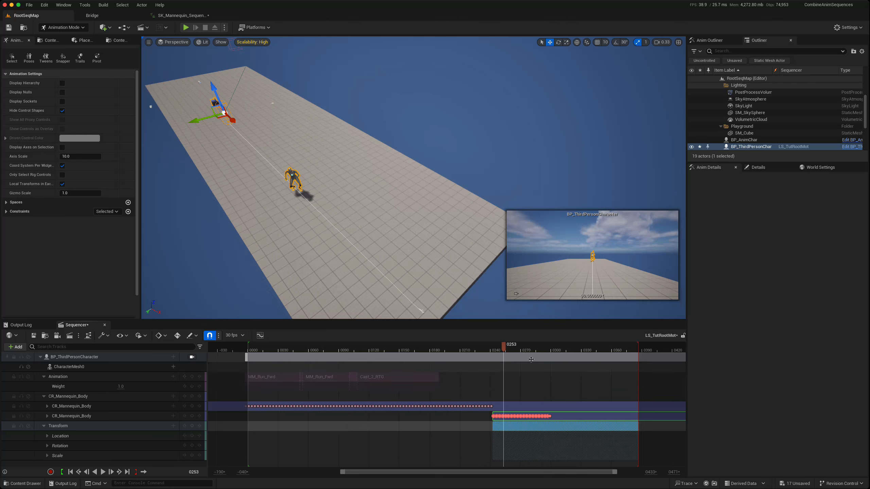
left_click_drag(505, 346, 538, 360)
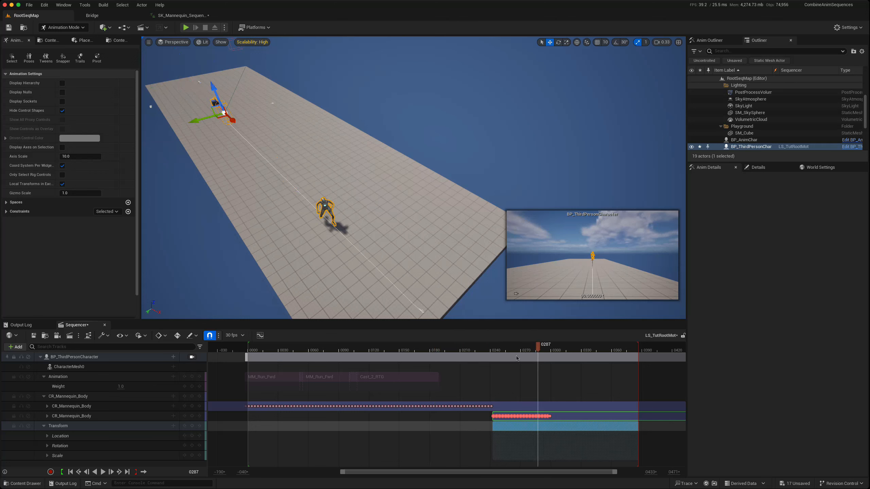